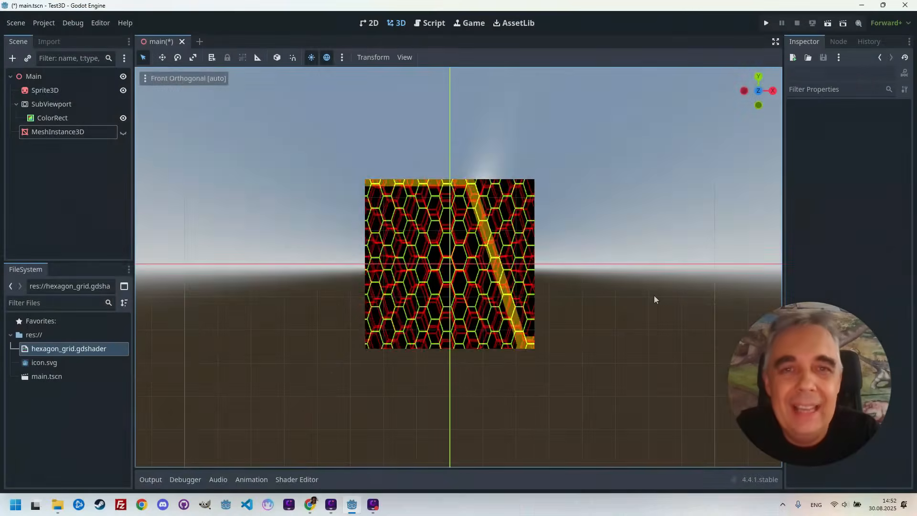
pyautogui.moveTo(655, 295); pyautogui.dragTo(621, 316, button='middle')
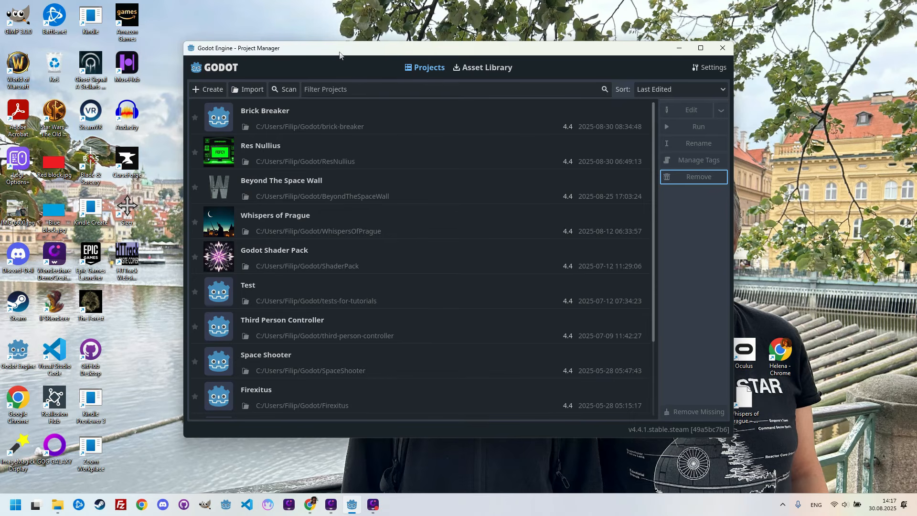
# - Start a new project and name it Test3D
pyautogui.click(207, 89)
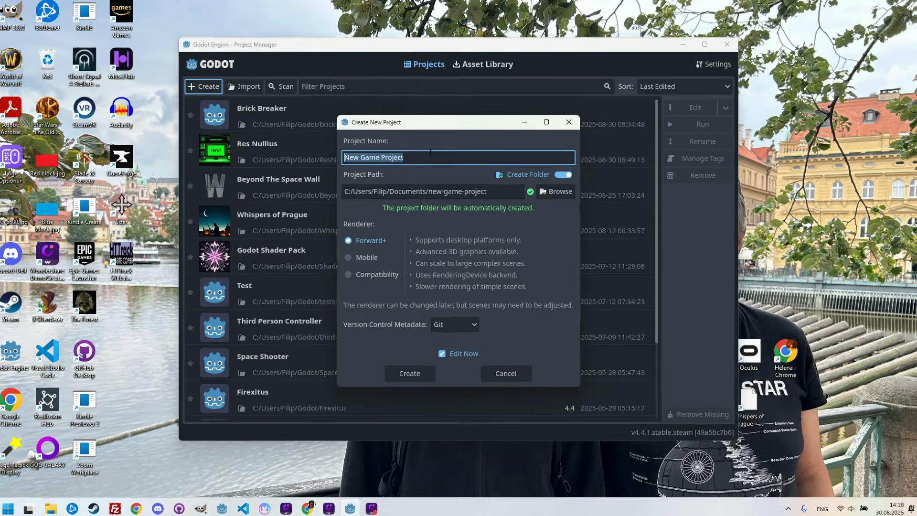
pyautogui.write('Test')
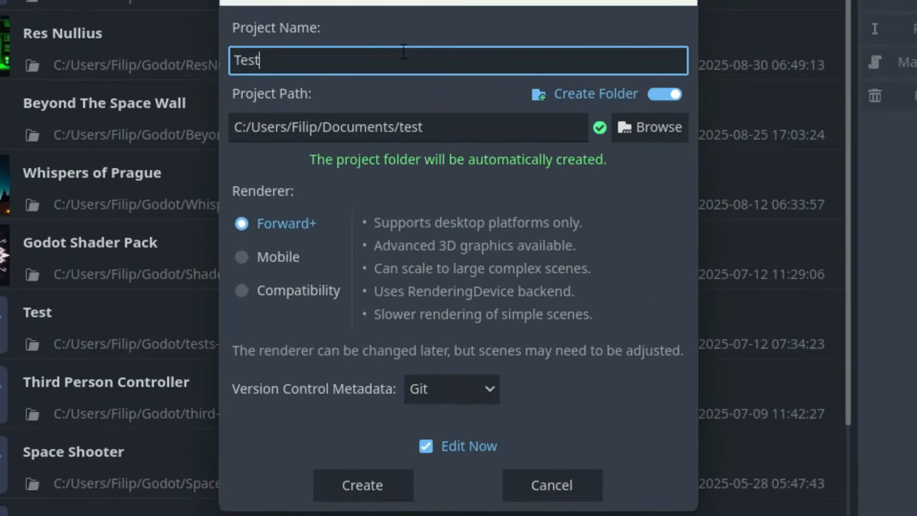
pyautogui.write('3D')
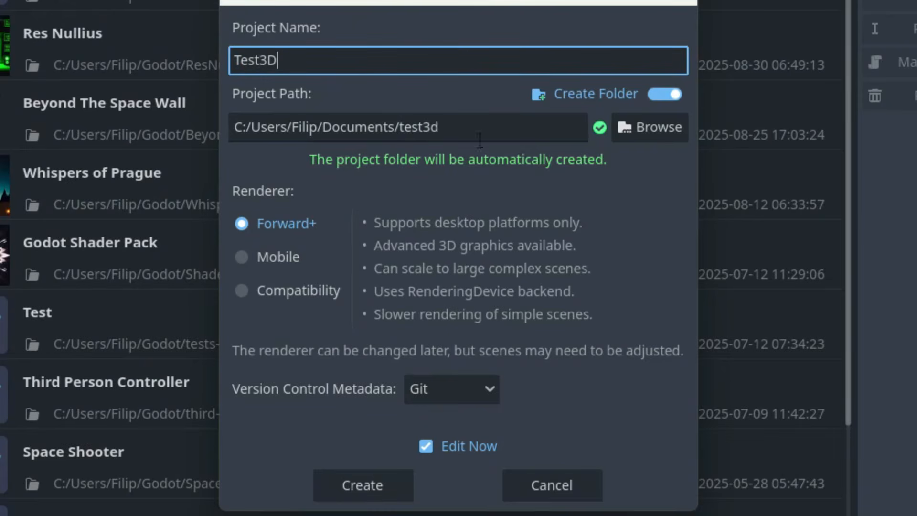
# - Set the project's location to the Godot folder in the user directory and create it with the Forward+ renderer
pyautogui.click(654, 139)
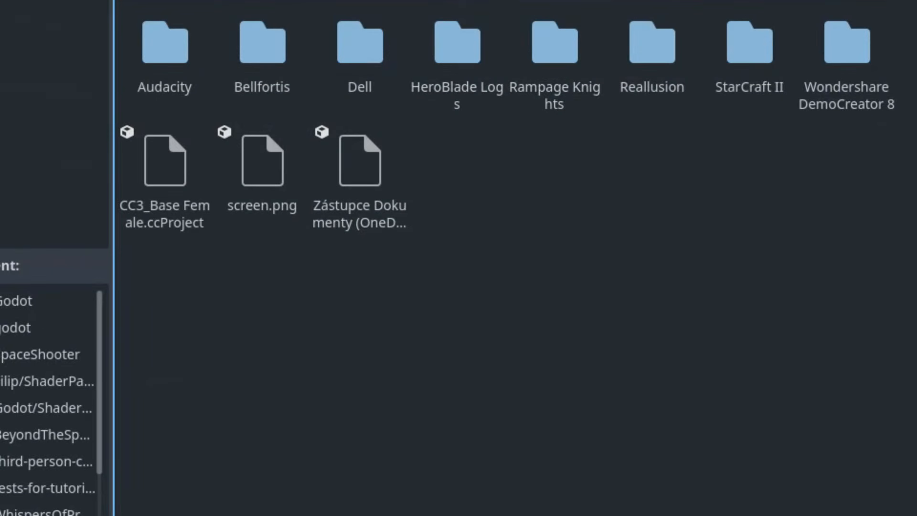
pyautogui.click(1, 1)
pyautogui.click(543, 178)
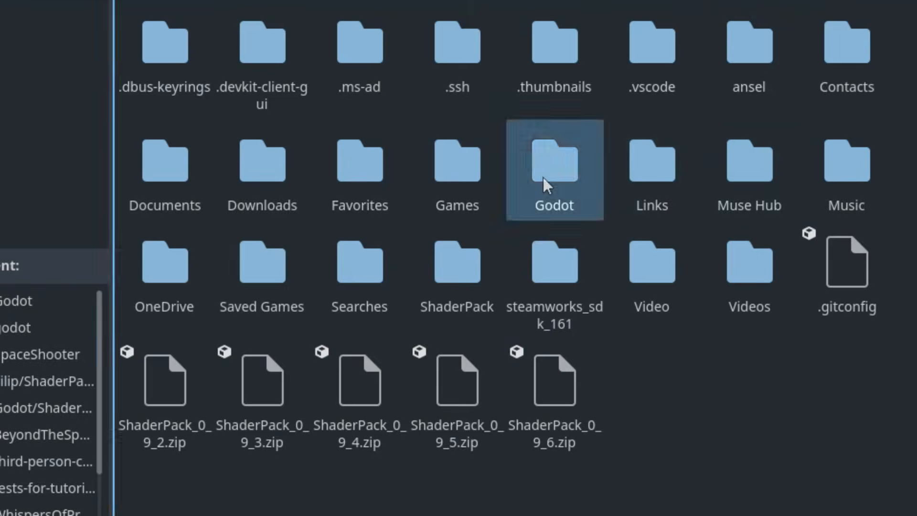
pyautogui.doubleClick(543, 177)
pyautogui.click(234, 515)
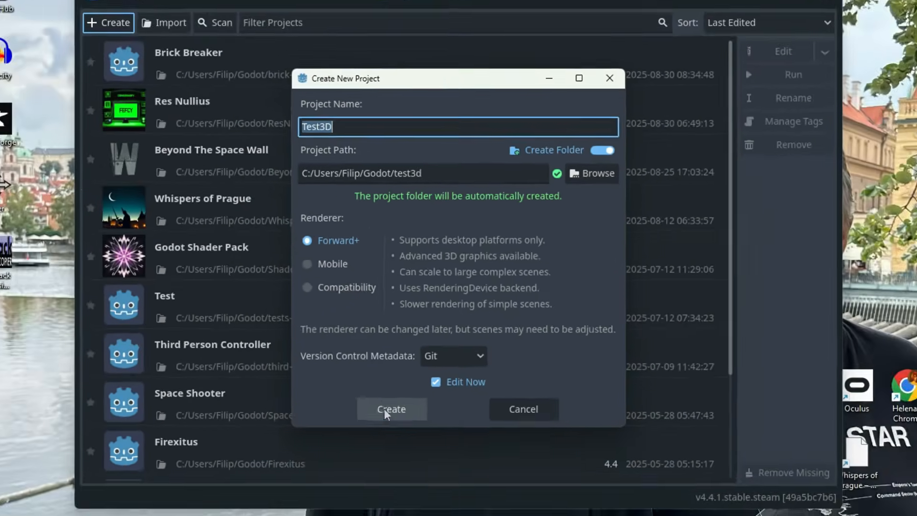
pyautogui.click(363, 474)
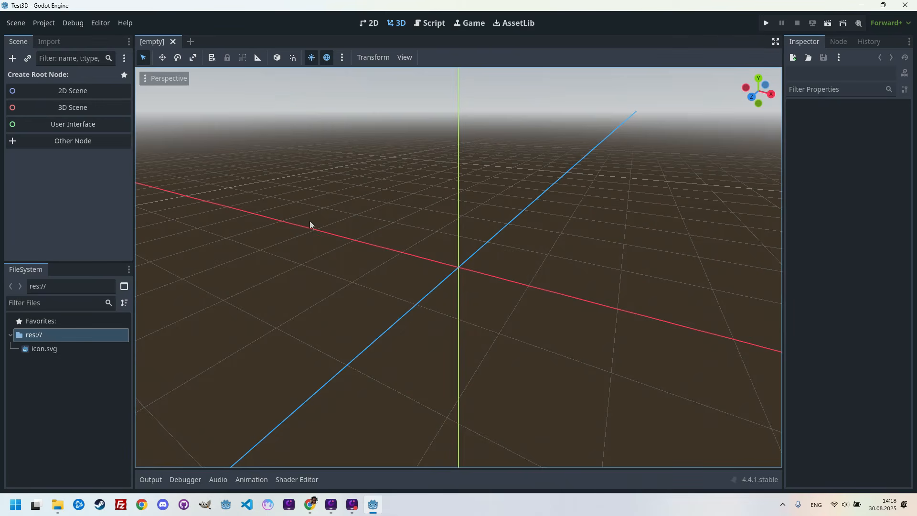
# - Create a new scene named main with the 3D Scene root type in the project's res:// folder
pyautogui.rightClick(50, 337)
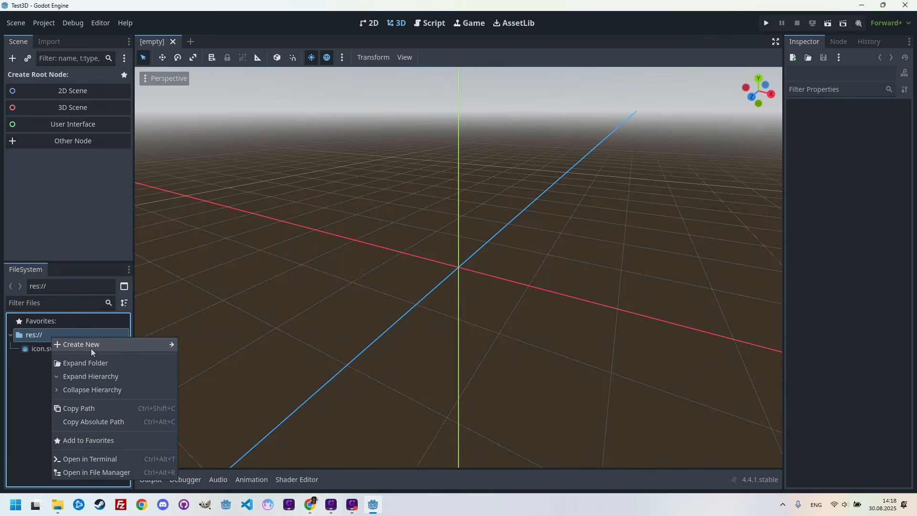
pyautogui.moveTo(156, 346)
pyautogui.click(199, 358)
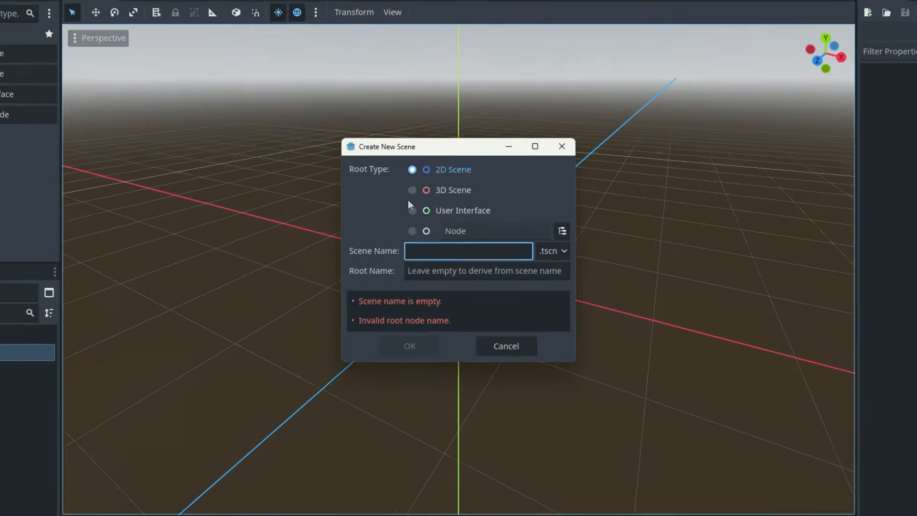
pyautogui.click(421, 203)
pyautogui.click(439, 245)
pyautogui.write('main')
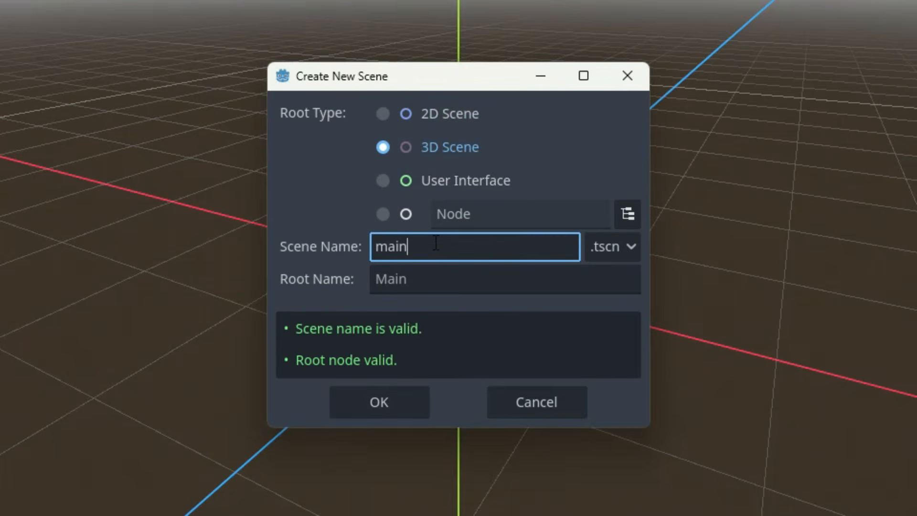
pyautogui.click(379, 391)
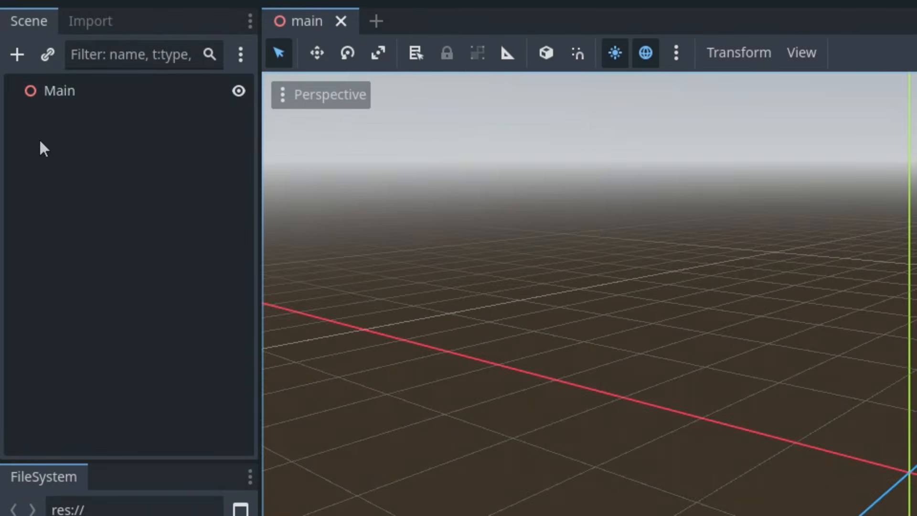
# - Add a Sprite3D node as a child of the Main node
pyautogui.rightClick(24, 76)
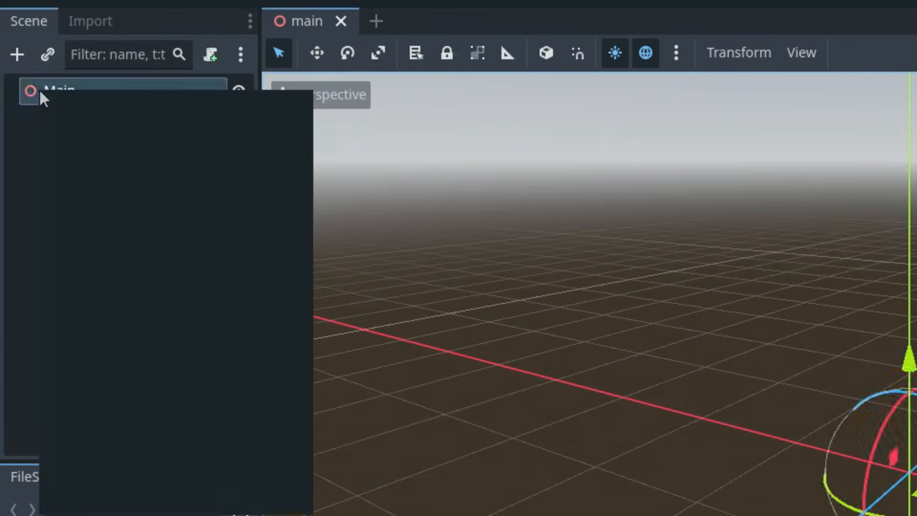
pyautogui.click(128, 105)
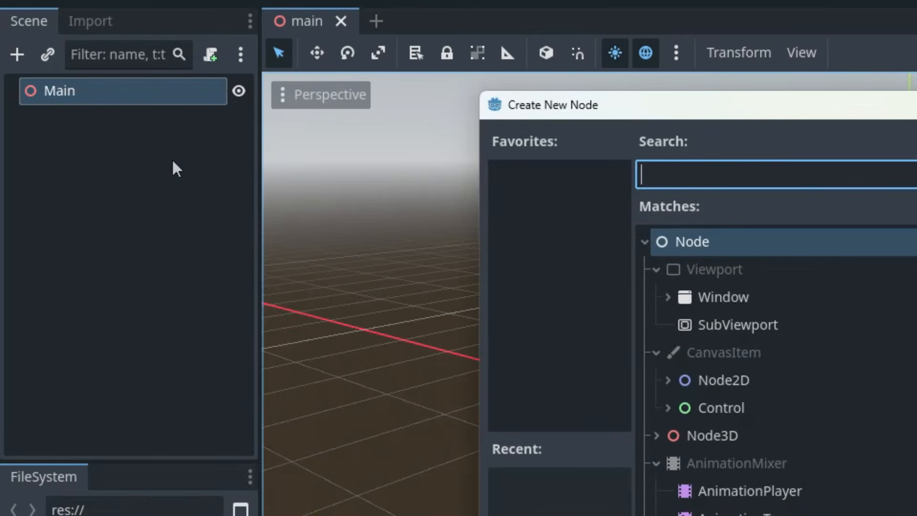
pyautogui.write('sprite')
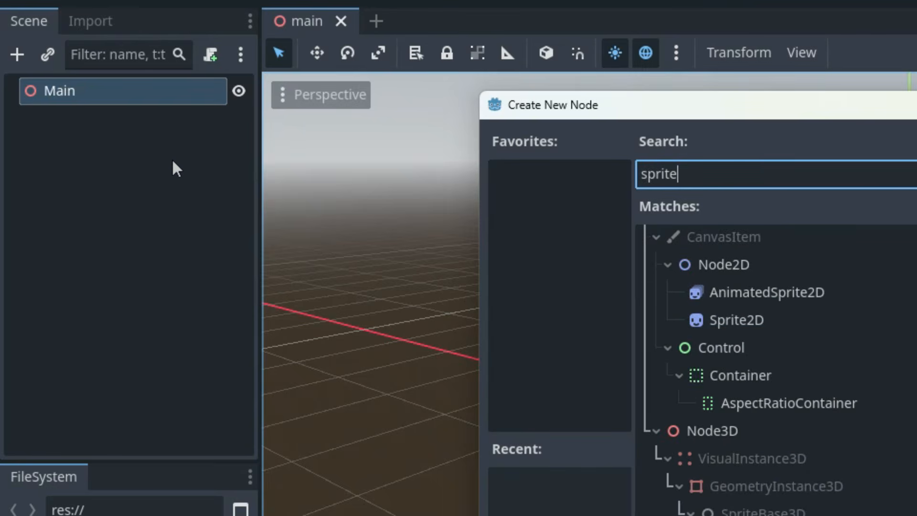
pyautogui.write('3d')
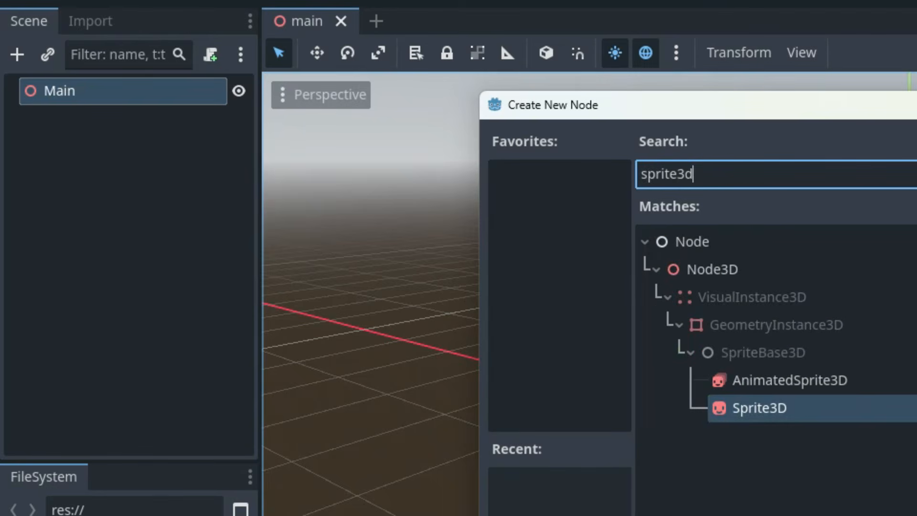
pyautogui.press('Return')
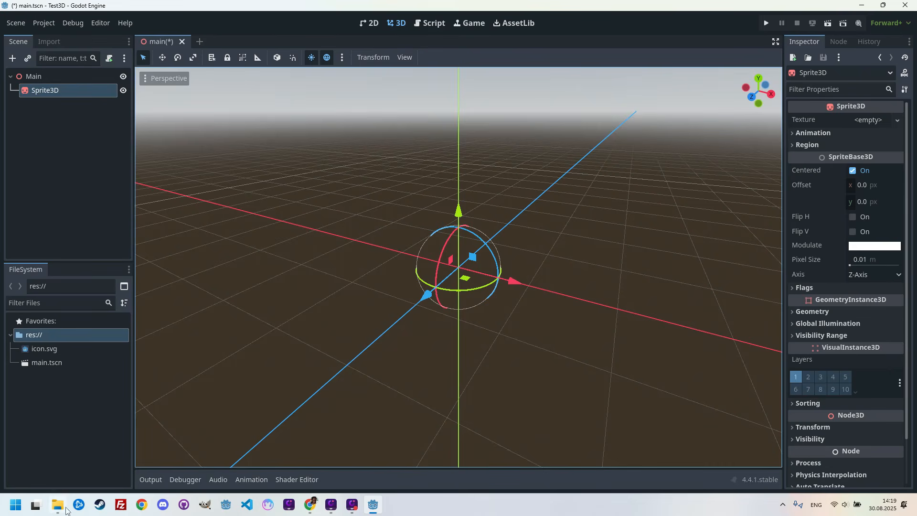
# - Copy hexagon_grid.gdshader from the ShaderPack/shaders/canvas_item folder in File Explorer into the Godot project's res:// folder
pyautogui.click(58, 505)
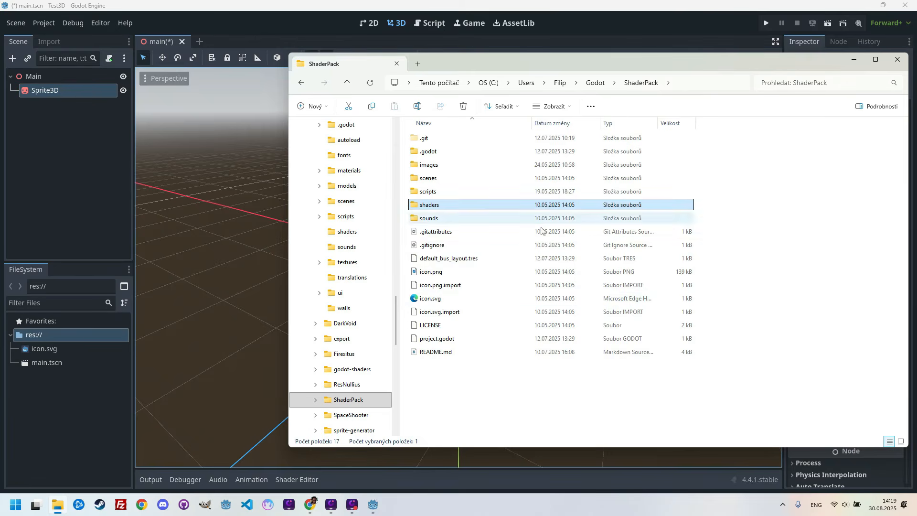
pyautogui.doubleClick(442, 208)
pyautogui.doubleClick(430, 138)
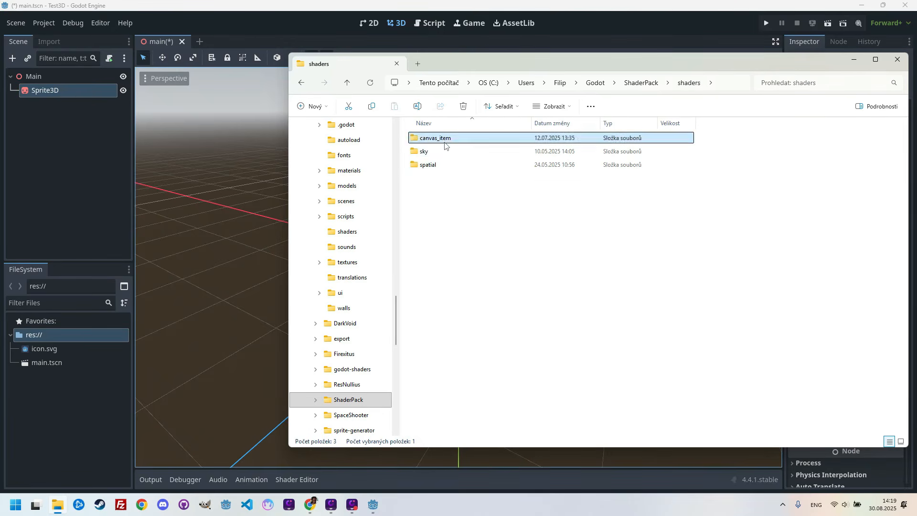
pyautogui.scroll(-12, 524, 272)
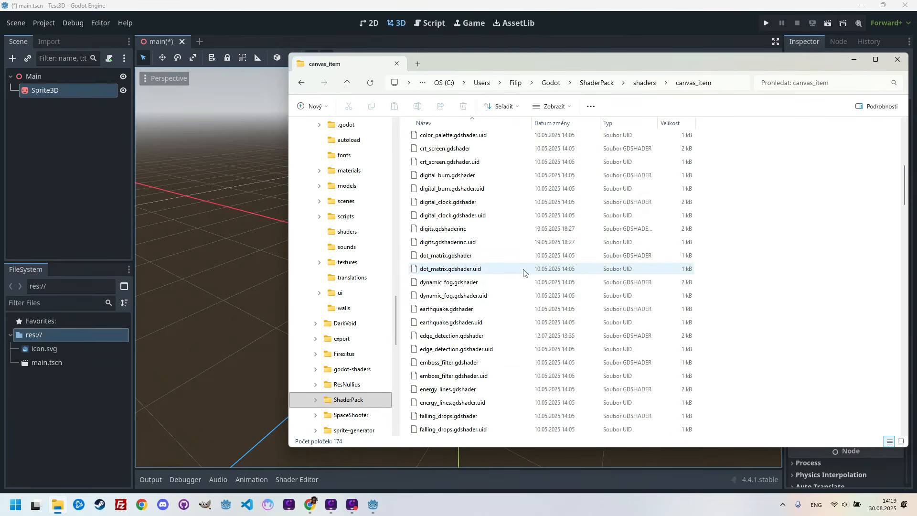
pyautogui.scroll(-5, 524, 273)
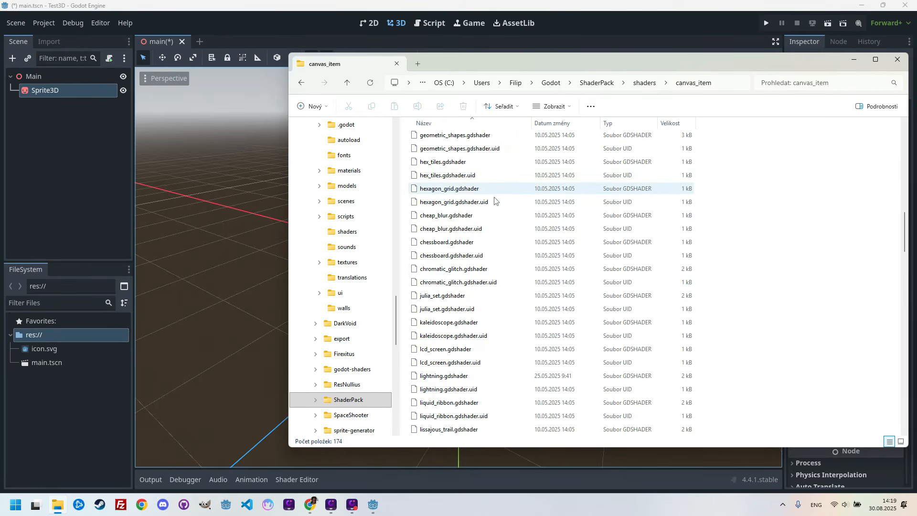
pyautogui.click(458, 189)
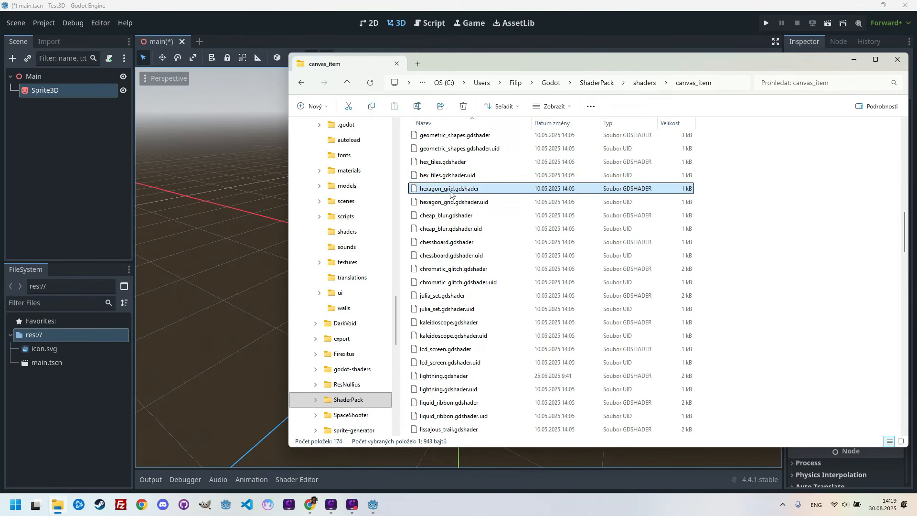
pyautogui.moveTo(450, 192); pyautogui.dragTo(64, 329)
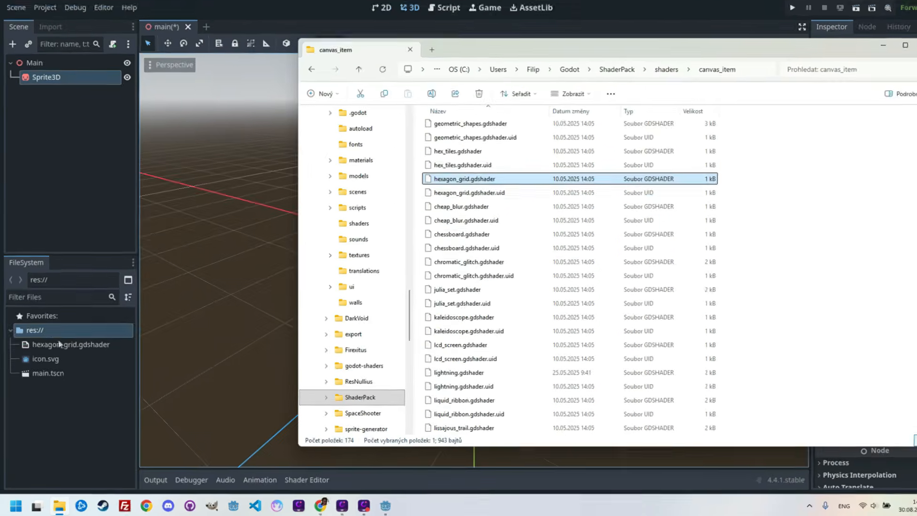
pyautogui.click(81, 398)
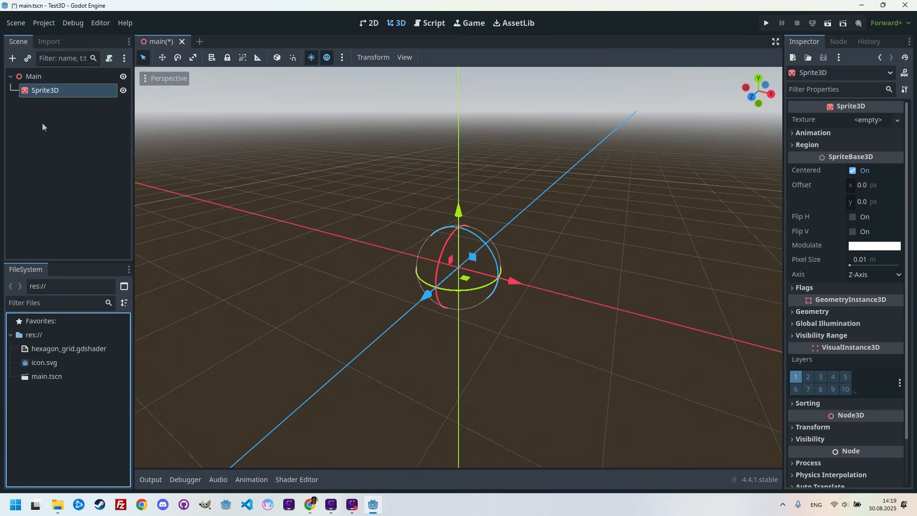
# - Save the scene and add a SubViewport node as a child of the Main node
pyautogui.click(26, 91)
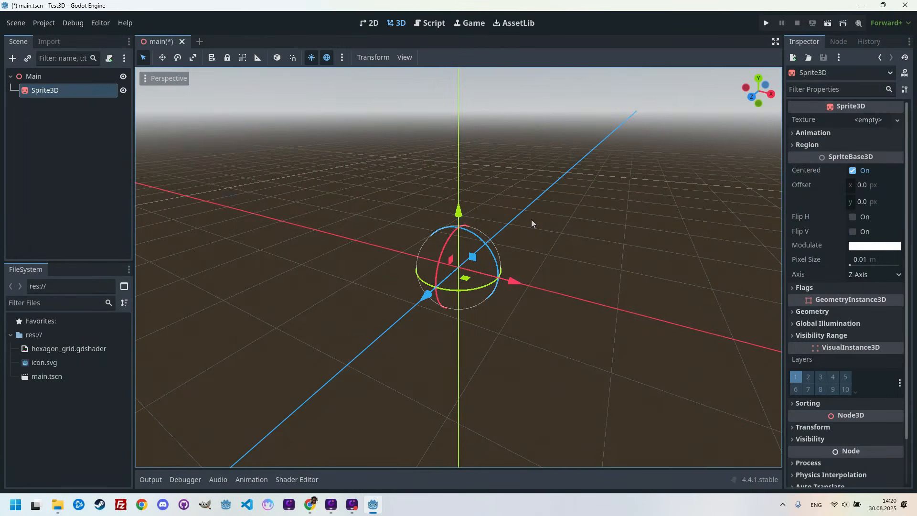
pyautogui.hotkey('ctrl', 's')
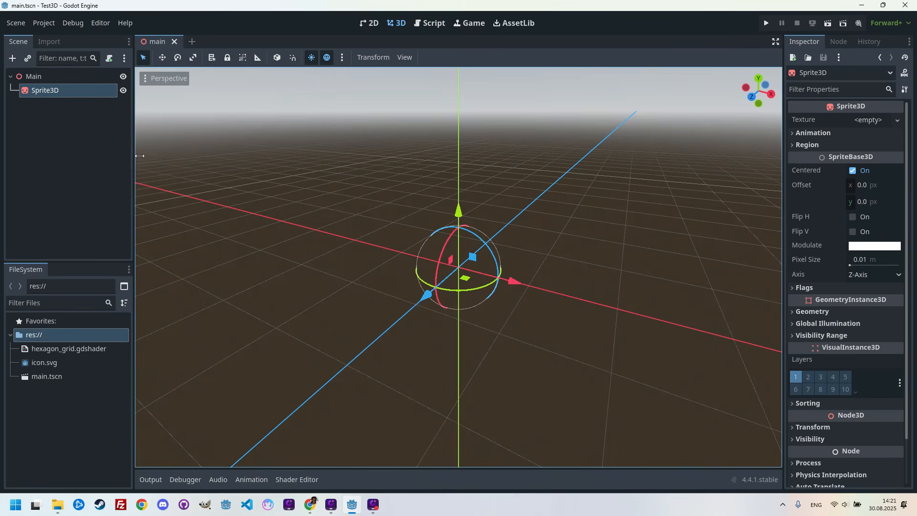
pyautogui.rightClick(41, 76)
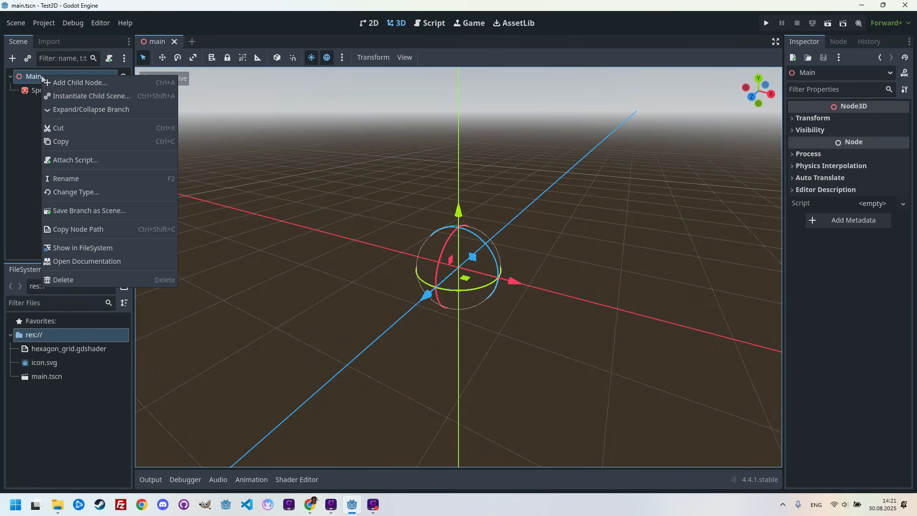
pyautogui.click(62, 82)
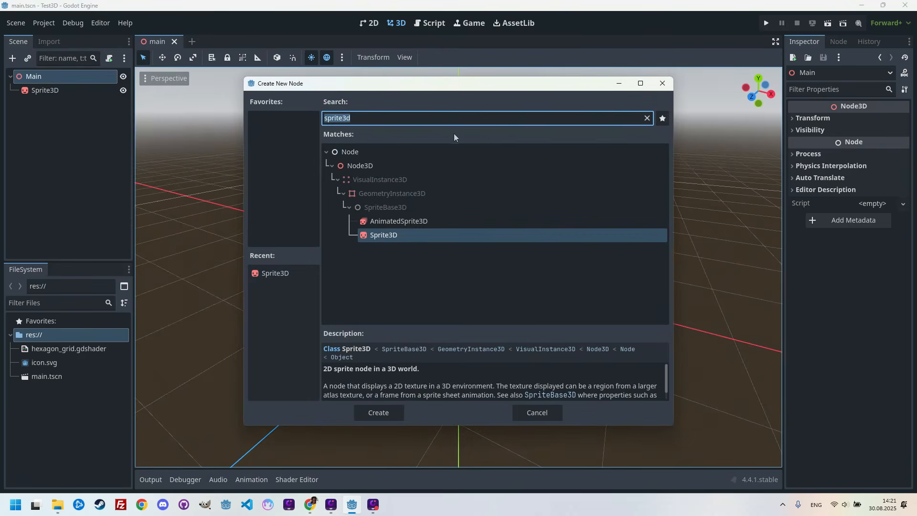
pyautogui.click(647, 118)
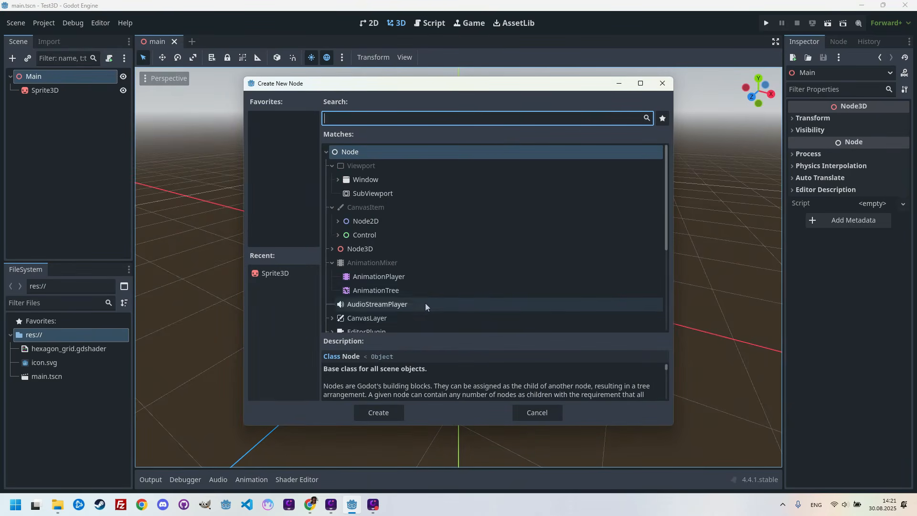
pyautogui.doubleClick(374, 194)
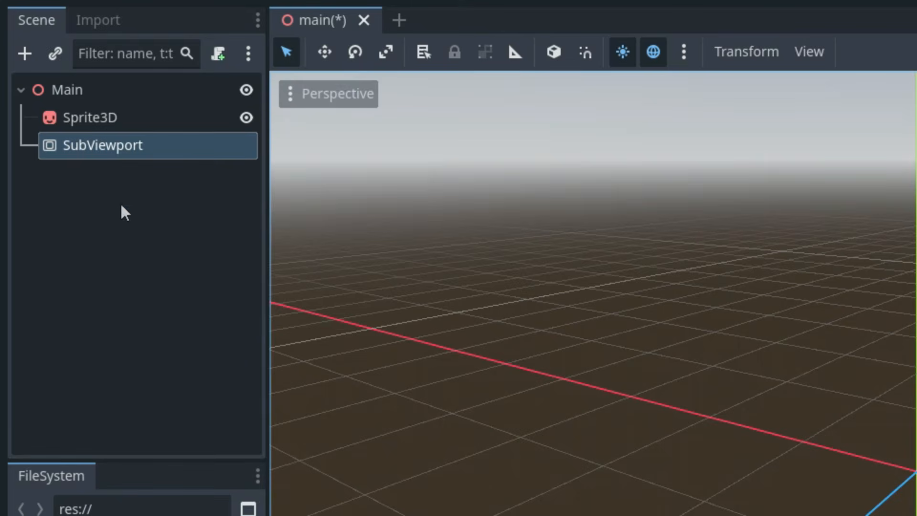
# - Add a ColorRect node as a child of the SubViewport
pyautogui.rightClick(104, 147)
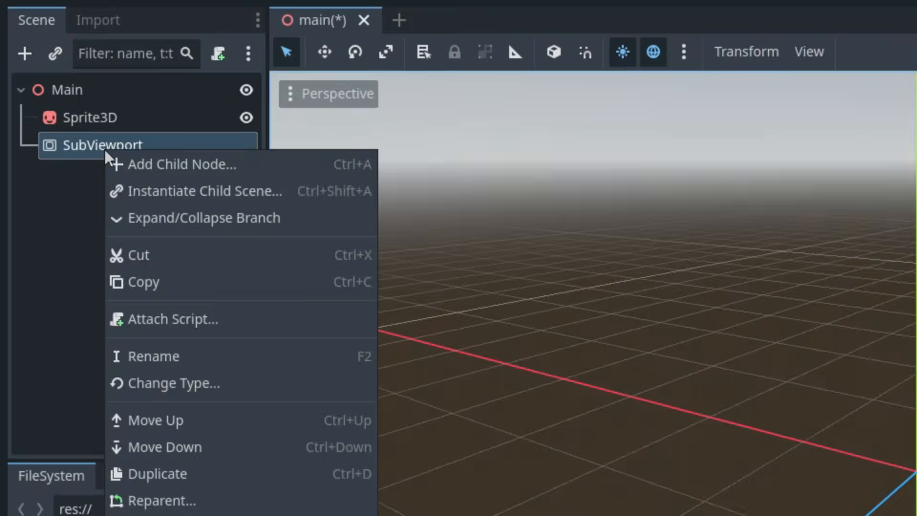
pyautogui.click(188, 161)
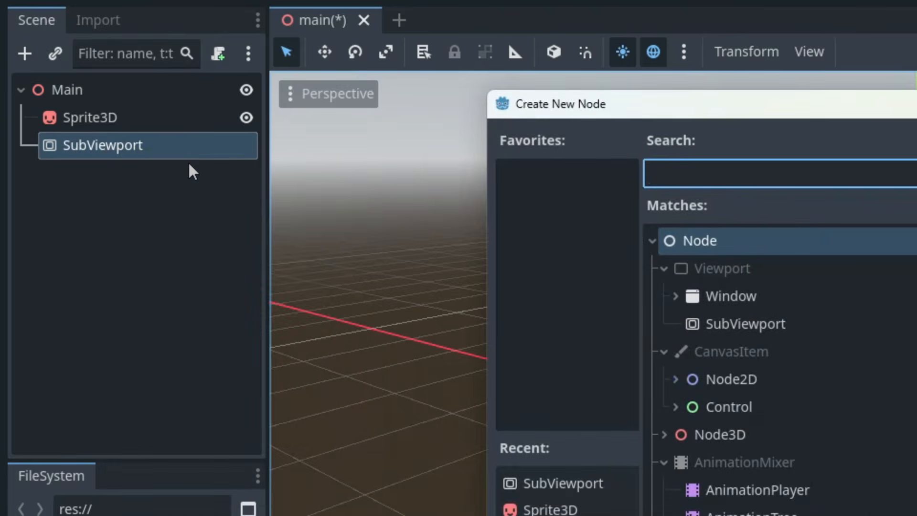
pyautogui.write('color')
pyautogui.press('Return')
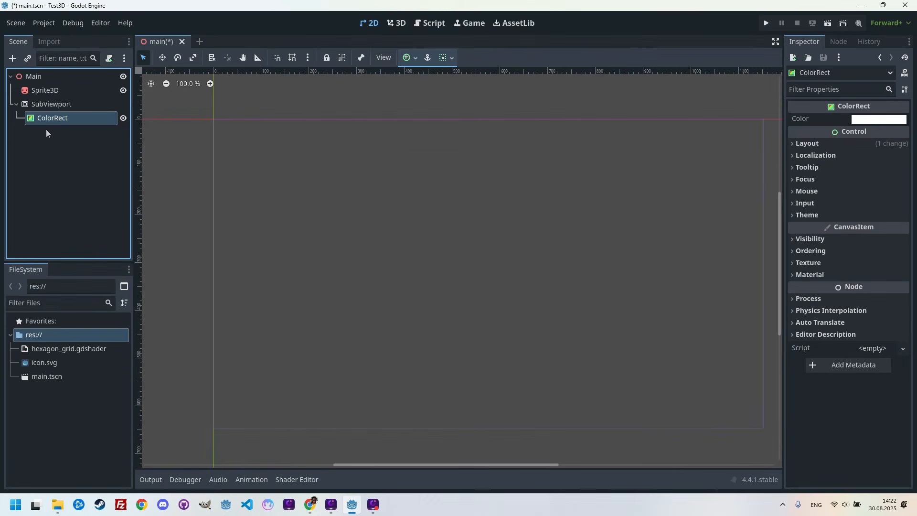
# - Set the ColorRect's transform size to 512 × 512 px to match the SubViewport
pyautogui.click(47, 104)
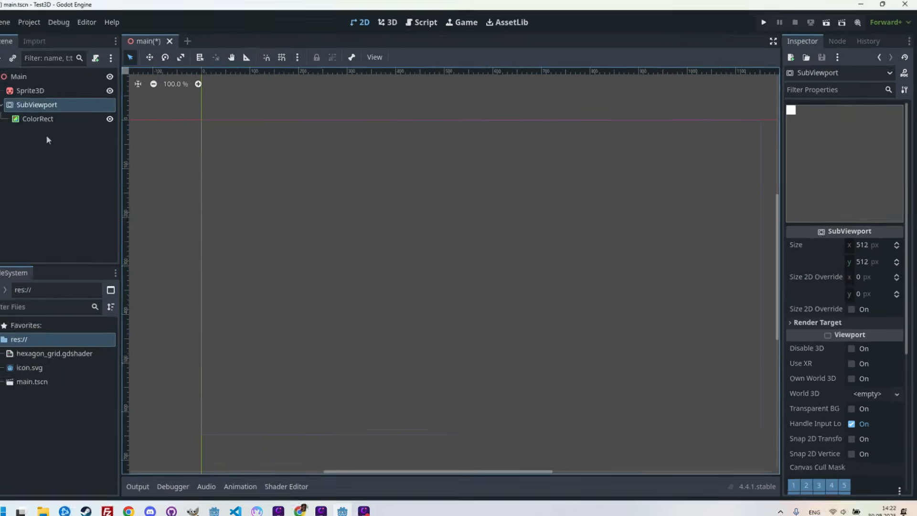
pyautogui.click(36, 120)
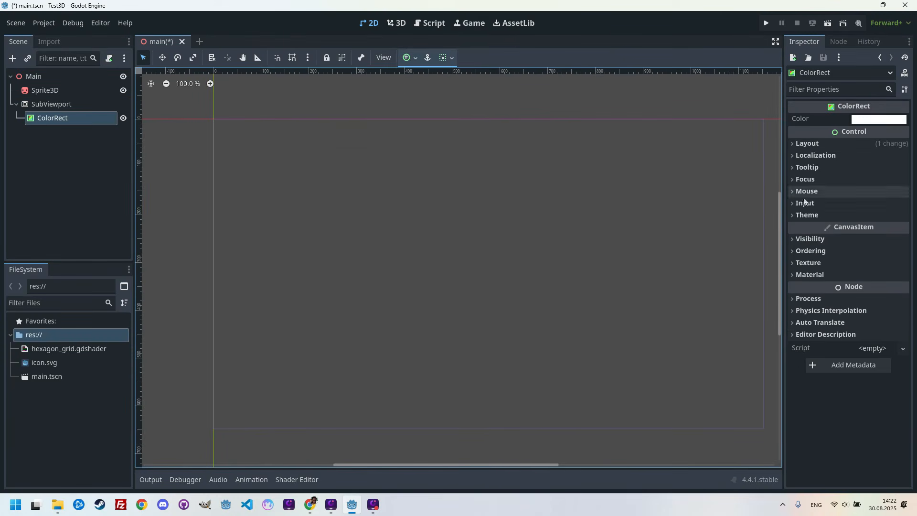
pyautogui.click(795, 145)
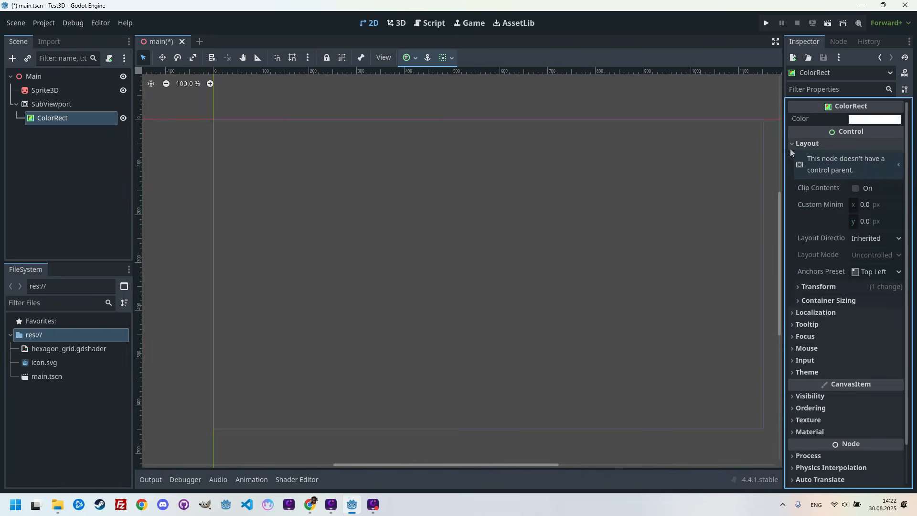
pyautogui.click(684, 292)
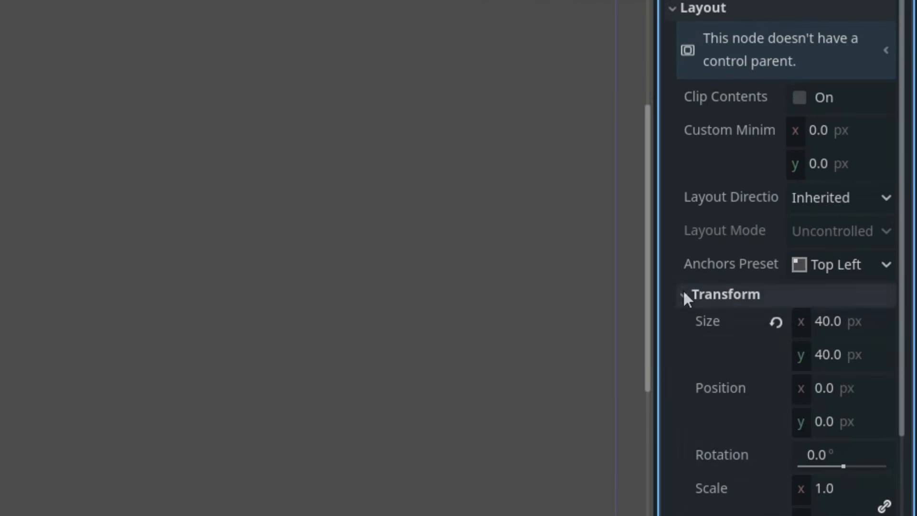
pyautogui.click(852, 317)
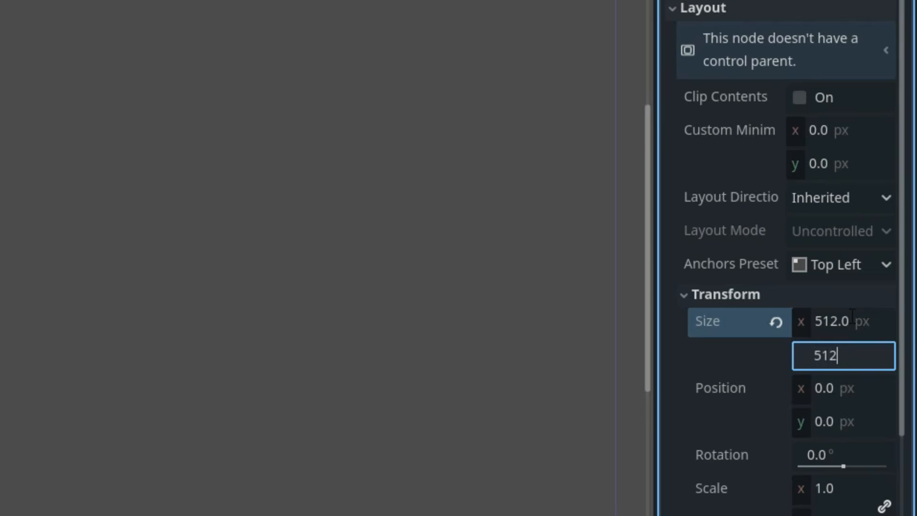
pyautogui.press('Tab')
pyautogui.click(100, 105)
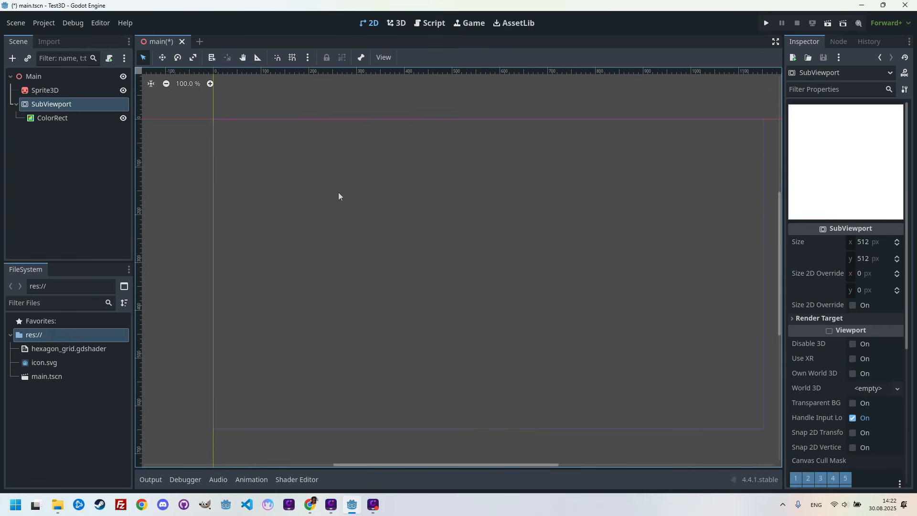
# - Assign a new ShaderMaterial to the ColorRect's CanvasItem material
pyautogui.click(46, 122)
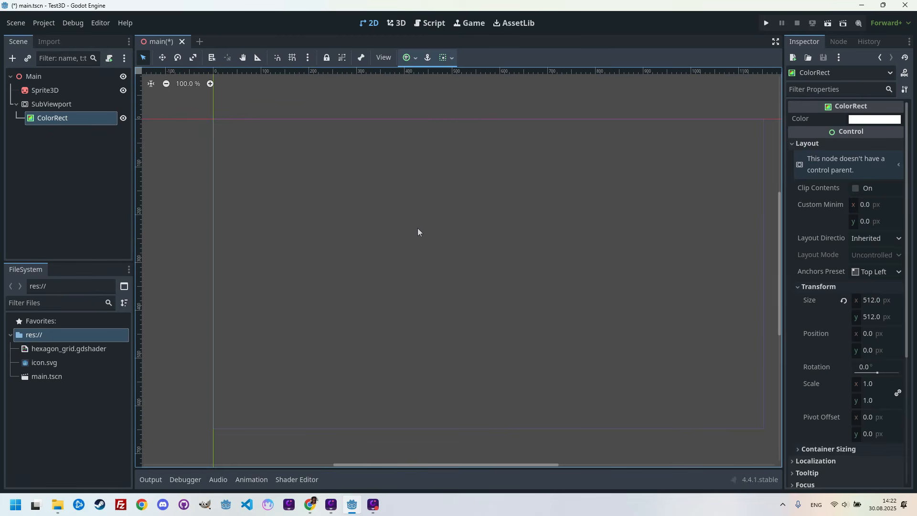
pyautogui.scroll(-5, 848, 368)
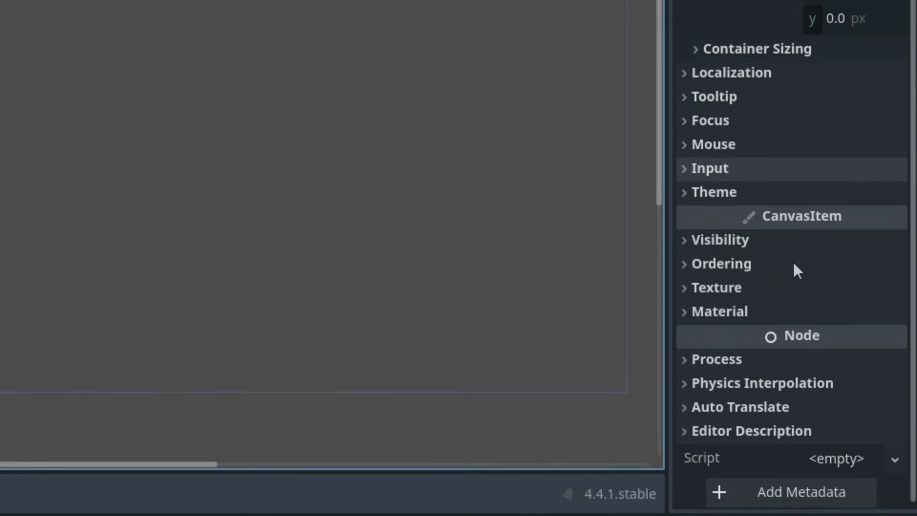
pyautogui.click(687, 312)
pyautogui.scroll(-2, 797, 289)
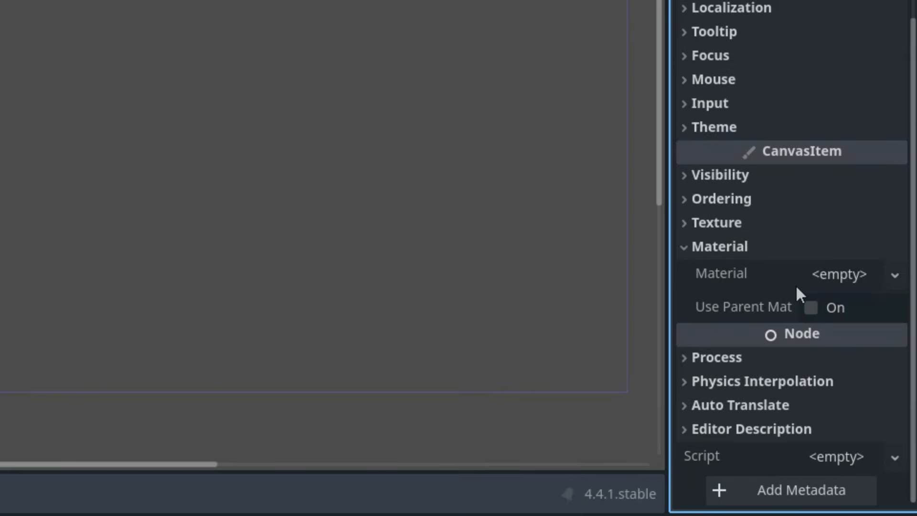
pyautogui.click(894, 275)
pyautogui.click(831, 328)
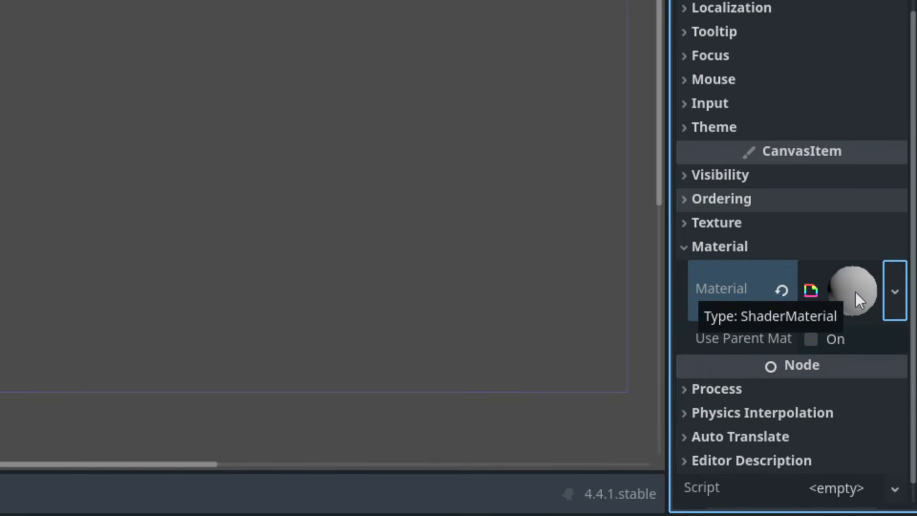
# - Assign hexagon_grid.gdshader as the shader of the ColorRect's ShaderMaterial and save the scene
pyautogui.click(855, 292)
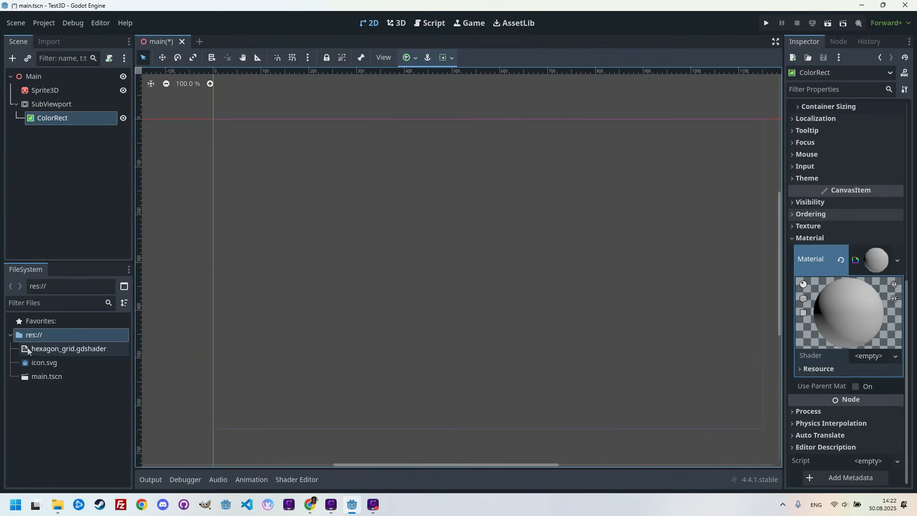
pyautogui.moveTo(872, 362); pyautogui.dragTo(872, 360)
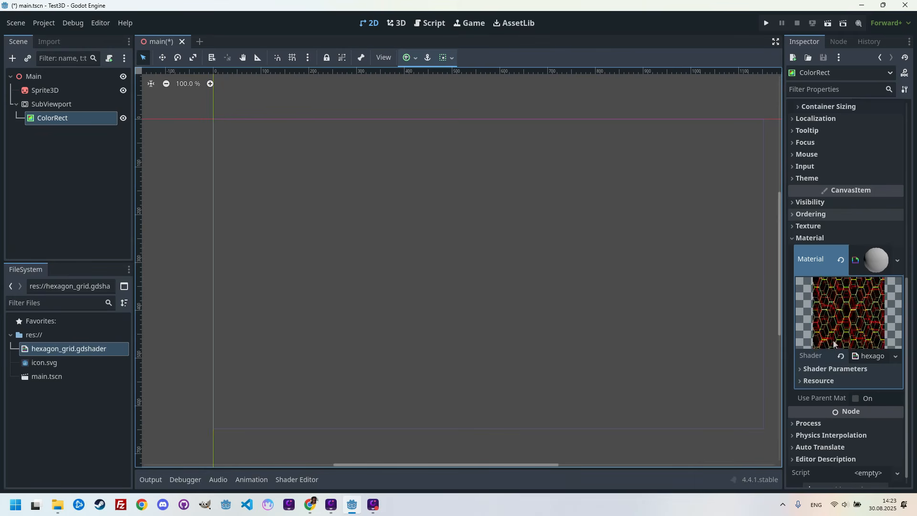
pyautogui.hotkey('ctrl', 's')
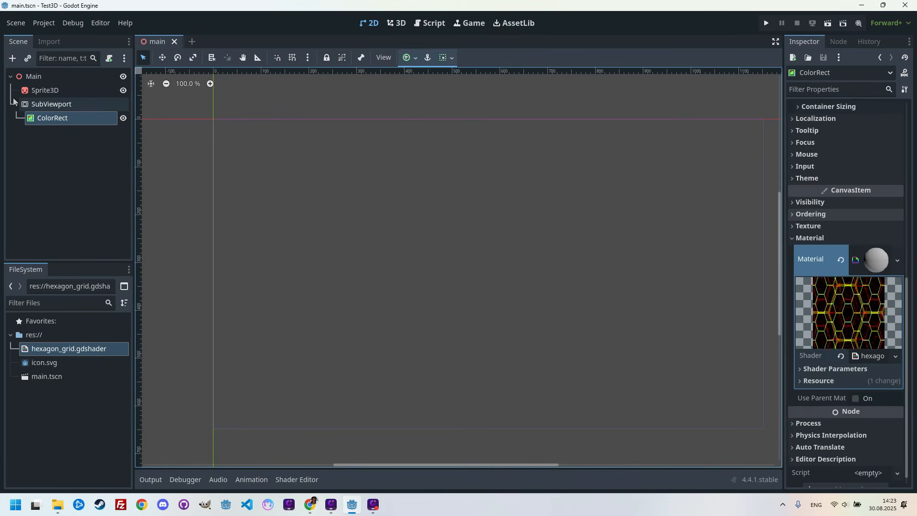
pyautogui.click(38, 105)
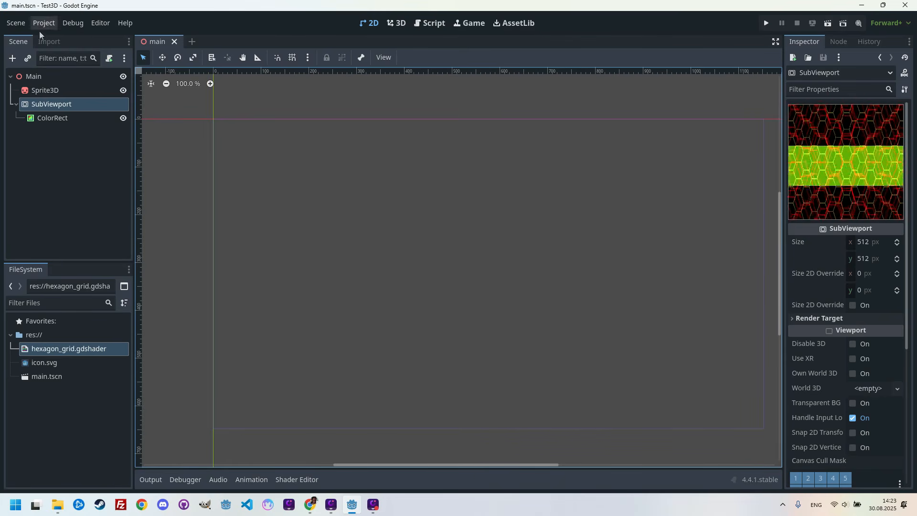
pyautogui.click(17, 23)
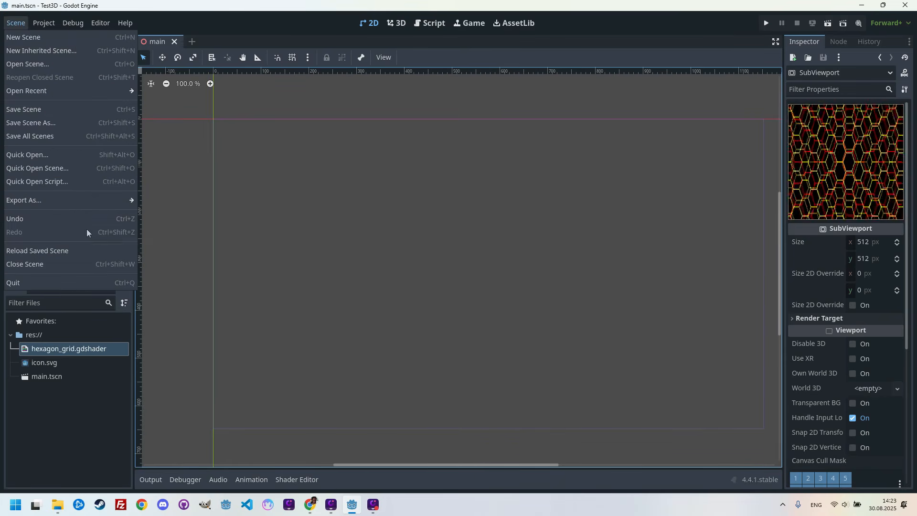
pyautogui.click(603, 14)
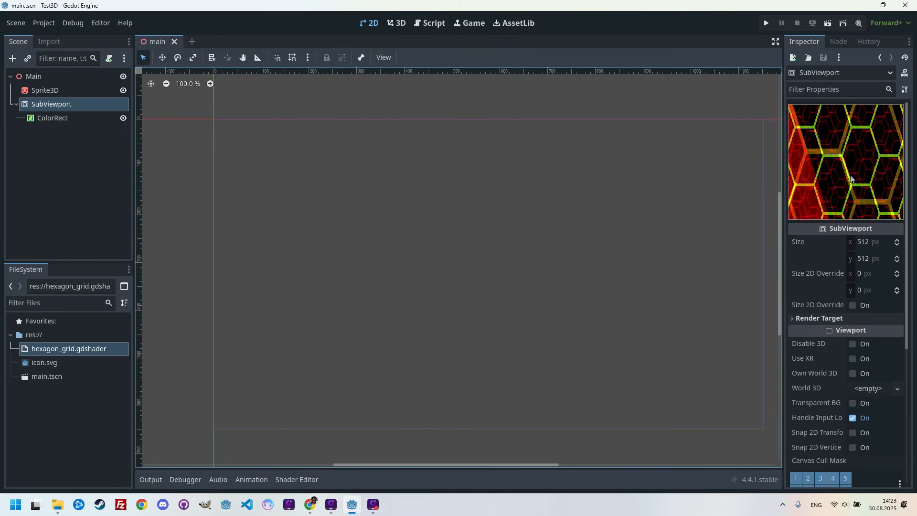
# - In the 3D workspace, give the Sprite3D a new ViewportTexture that uses the SubViewport node
pyautogui.click(396, 23)
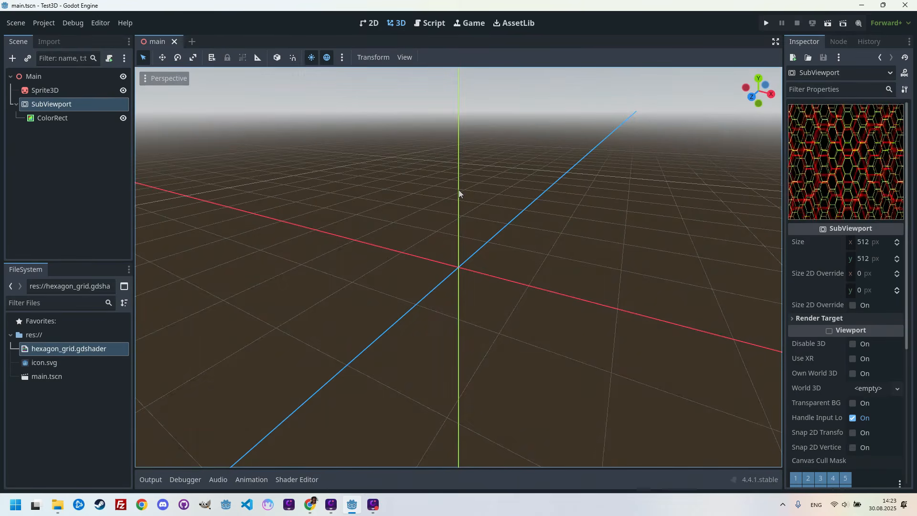
pyautogui.click(66, 90)
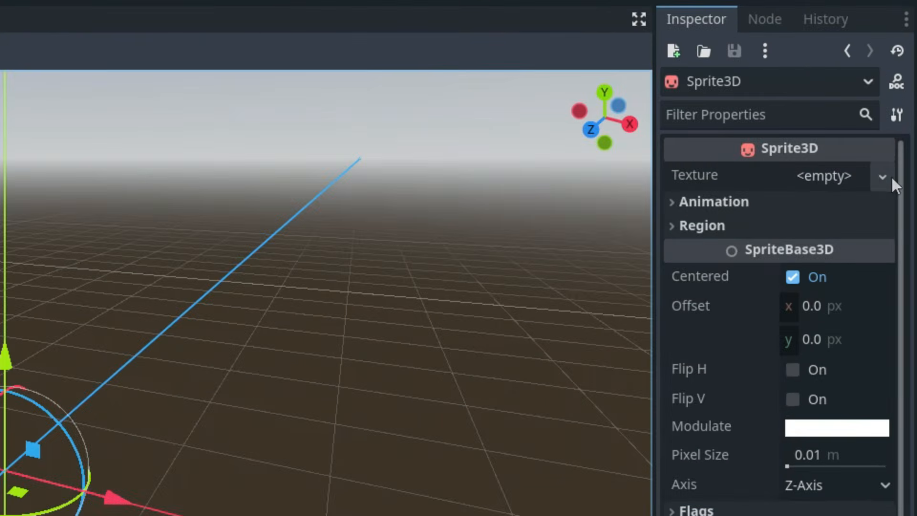
pyautogui.click(882, 176)
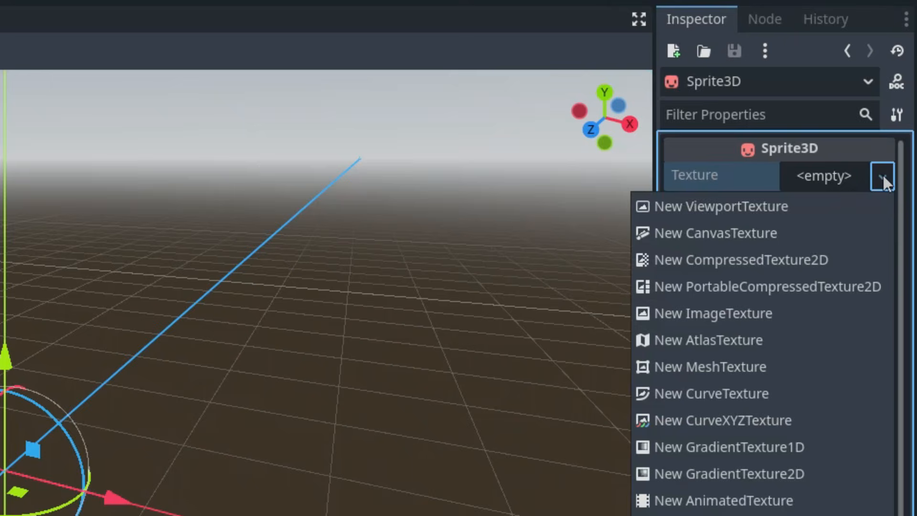
pyautogui.click(778, 204)
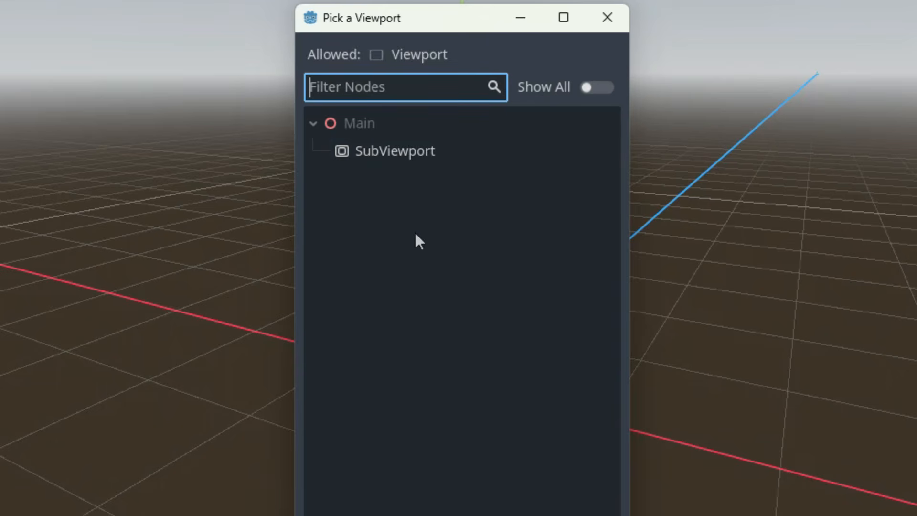
pyautogui.click(412, 159)
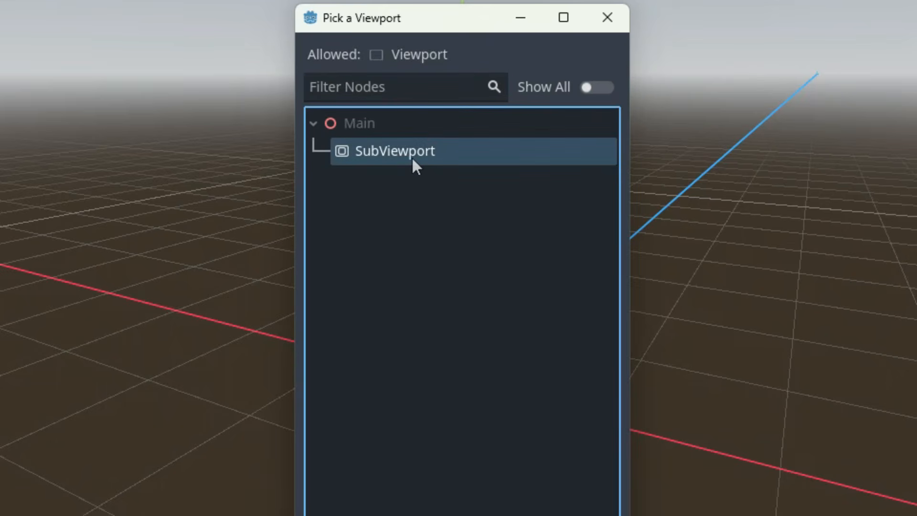
pyautogui.click(425, 490)
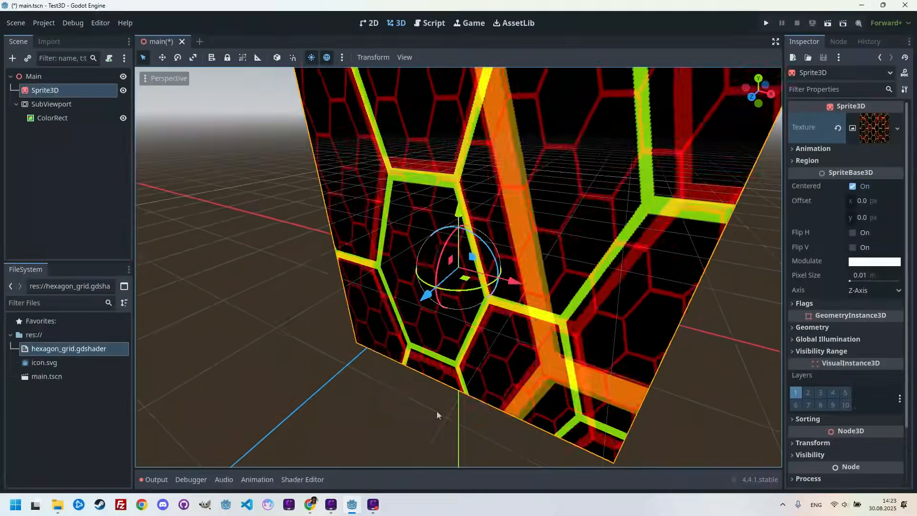
pyautogui.scroll(-6, 569, 227)
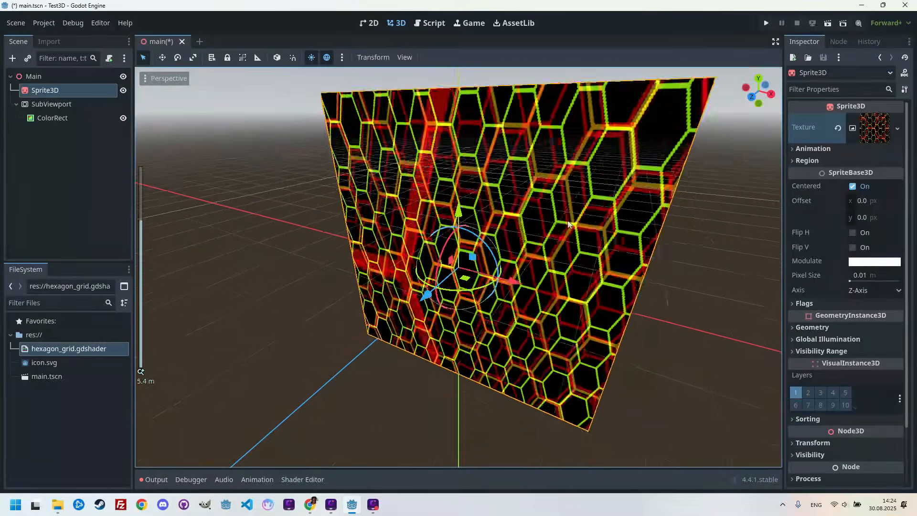
pyautogui.moveTo(585, 239); pyautogui.dragTo(554, 223, button='middle')
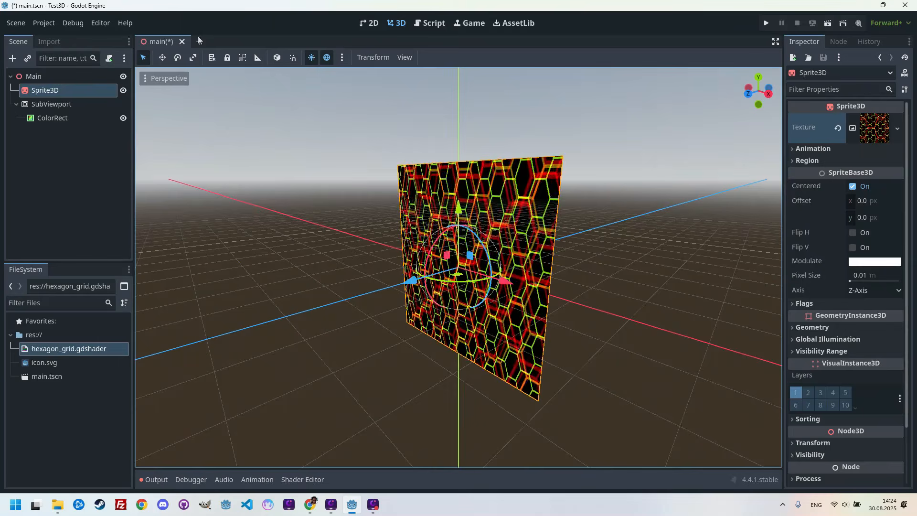
# - Add a MeshInstance3D node as a child of the Main node
pyautogui.click(30, 77)
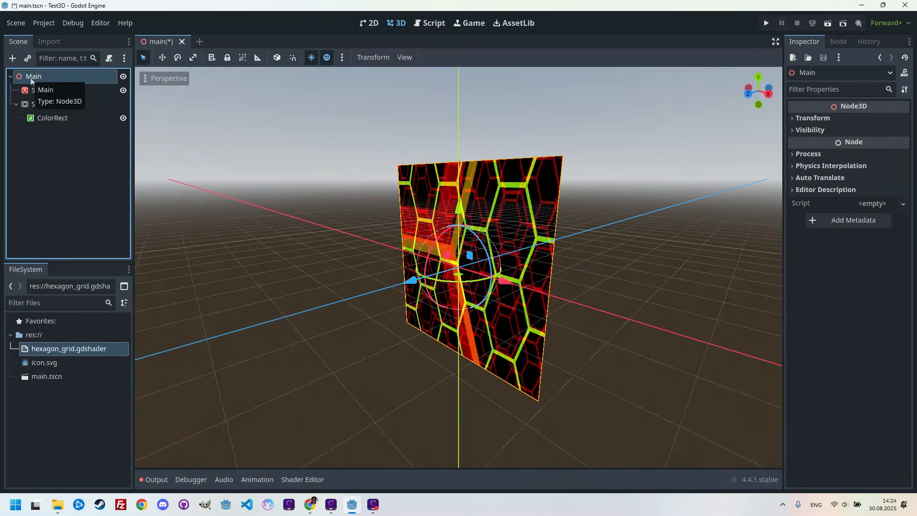
pyautogui.rightClick(31, 77)
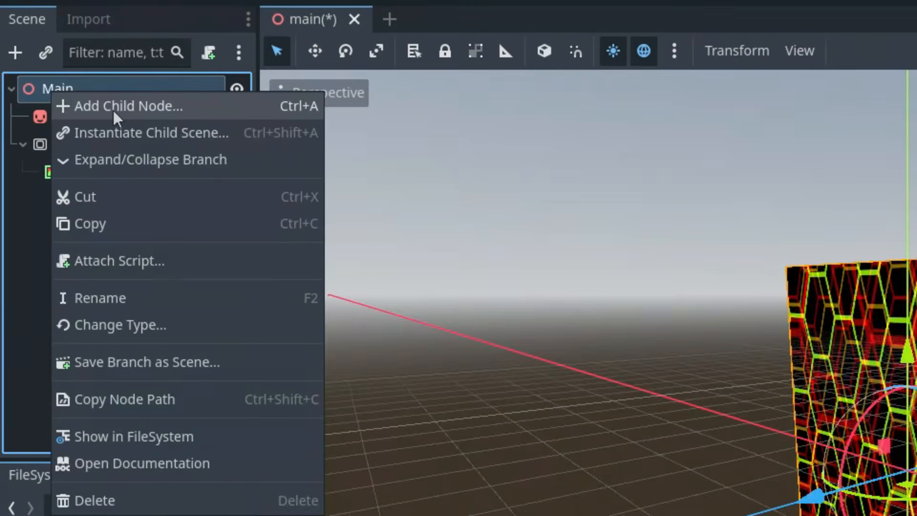
pyautogui.click(114, 106)
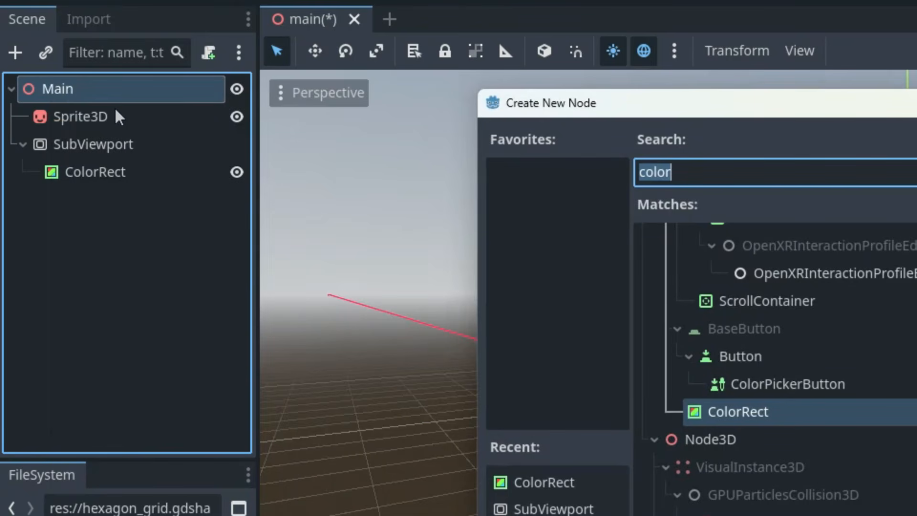
pyautogui.write('meshi')
pyautogui.press('Return')
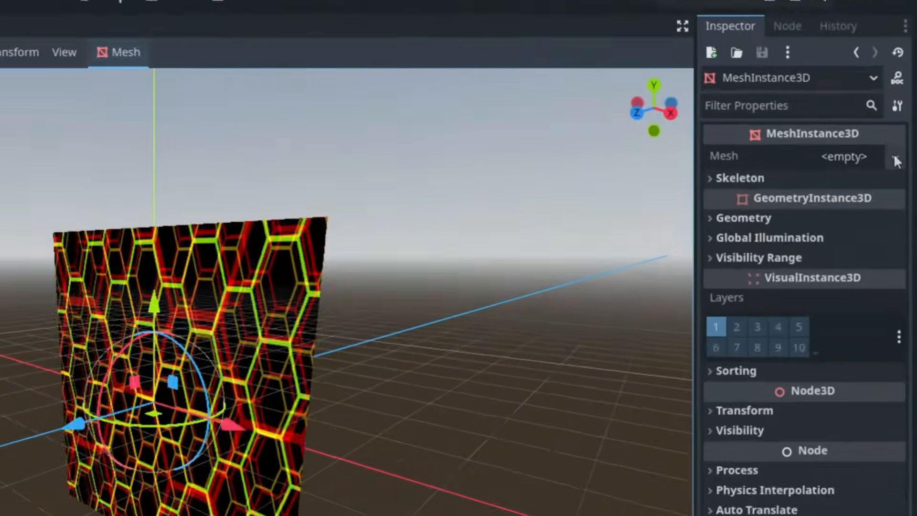
# - Give the MeshInstance3D a new QuadMesh and assign a new StandardMaterial3D as the mesh's material
pyautogui.click(902, 120)
pyautogui.click(812, 392)
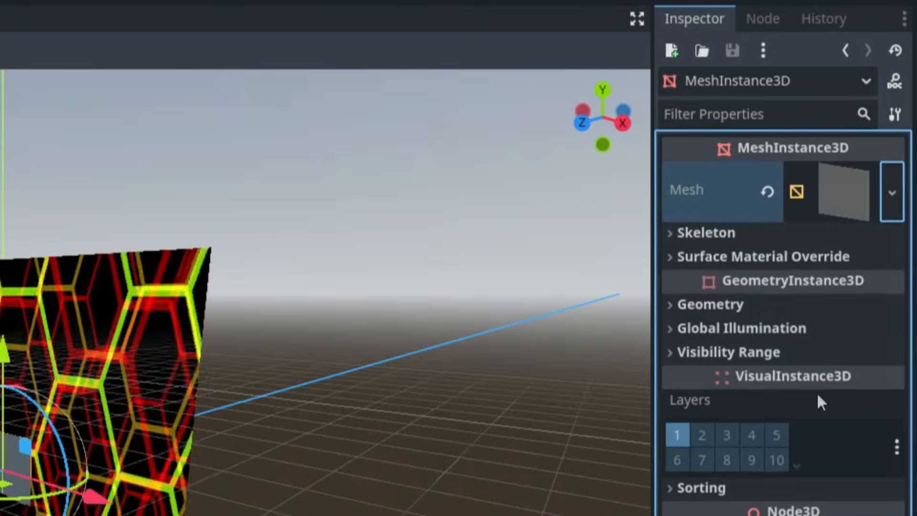
pyautogui.click(831, 187)
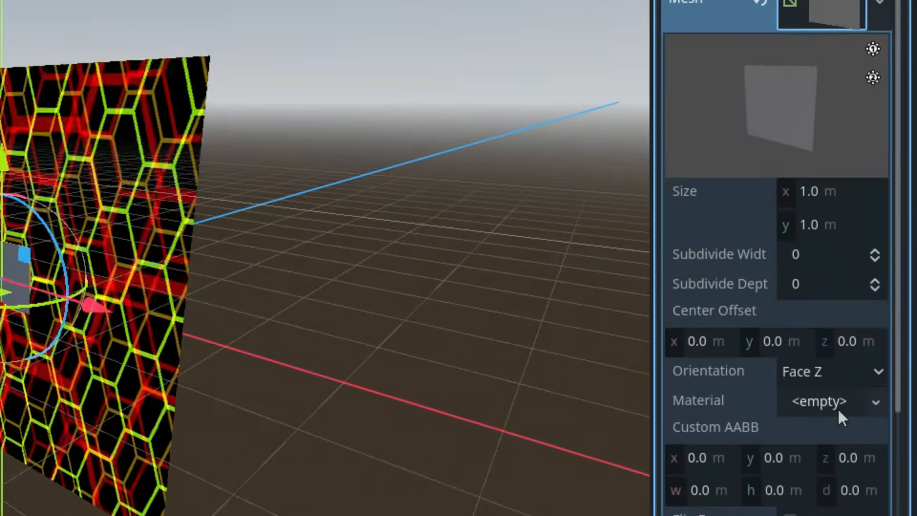
pyautogui.click(881, 400)
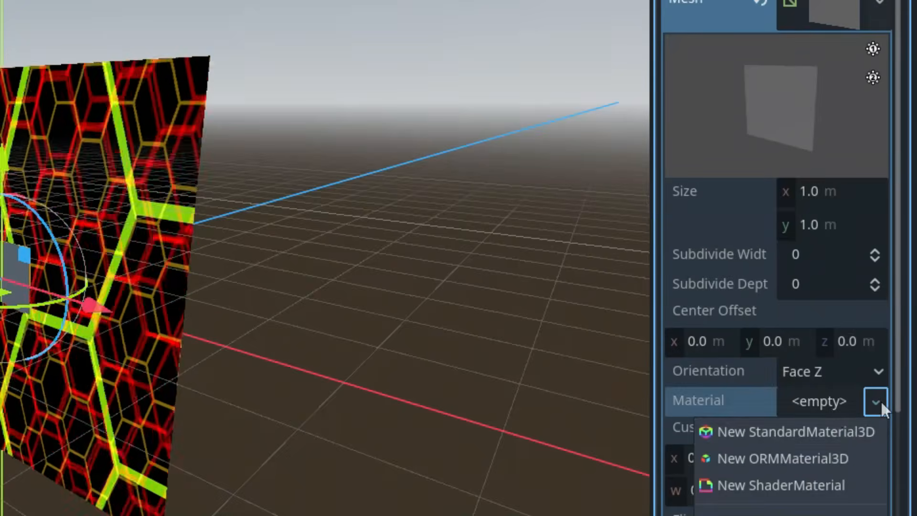
pyautogui.click(842, 431)
# - Open the quad mesh's StandardMaterial3D for editing and expand its Albedo settings
pyautogui.scroll(-5, 832, 382)
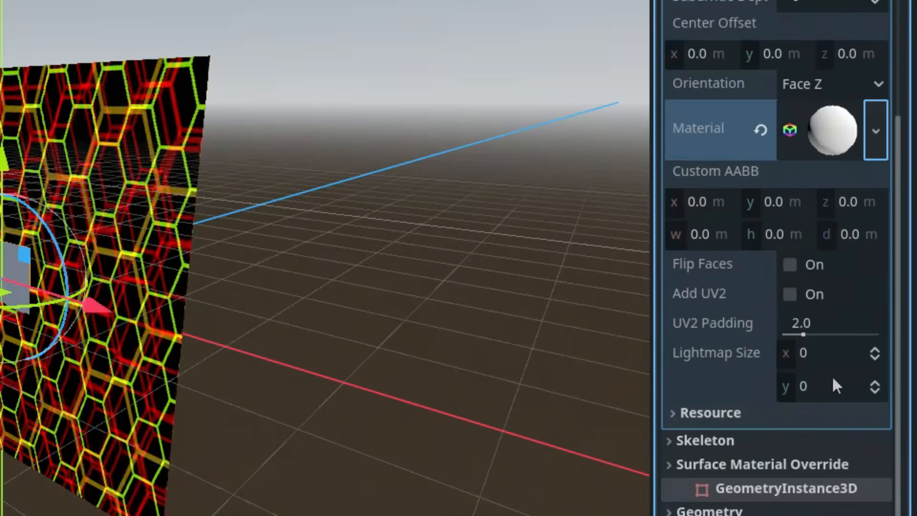
pyautogui.click(835, 131)
pyautogui.scroll(-7, 838, 156)
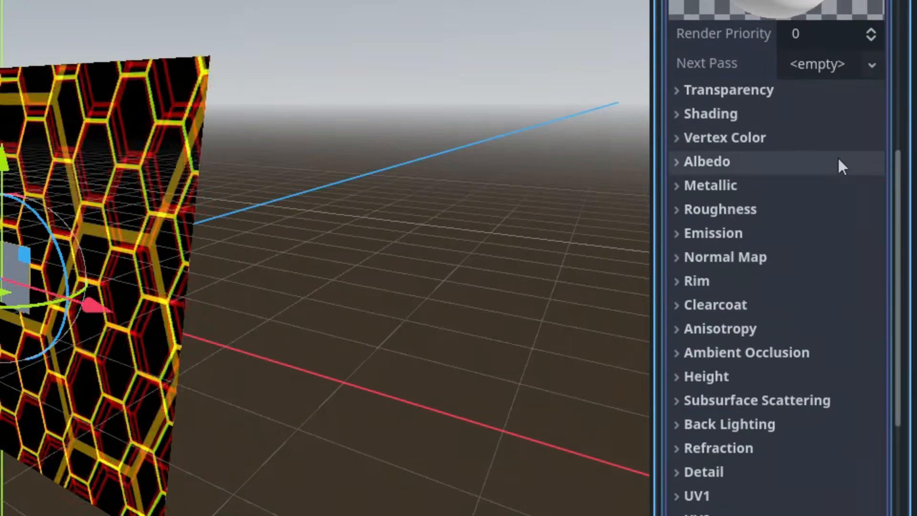
pyautogui.click(702, 65)
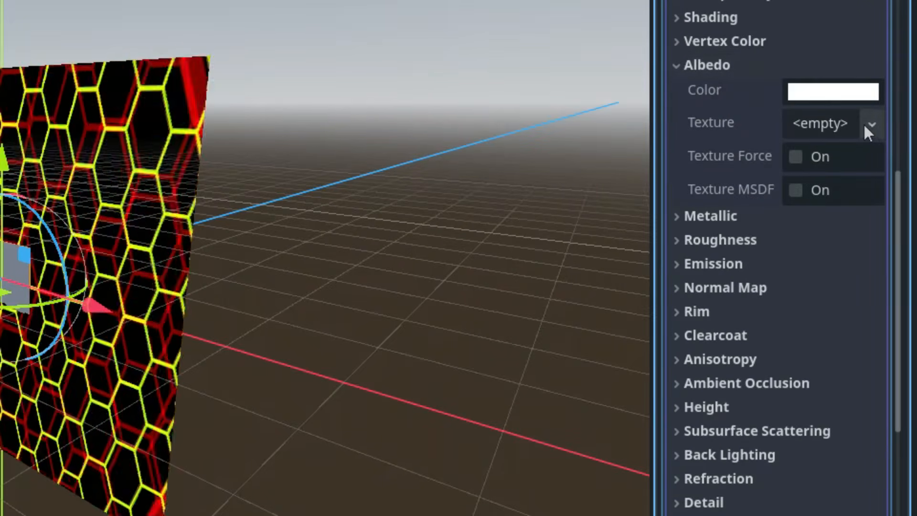
# - Try to create a new ViewportTexture as the material's albedo texture
pyautogui.click(871, 124)
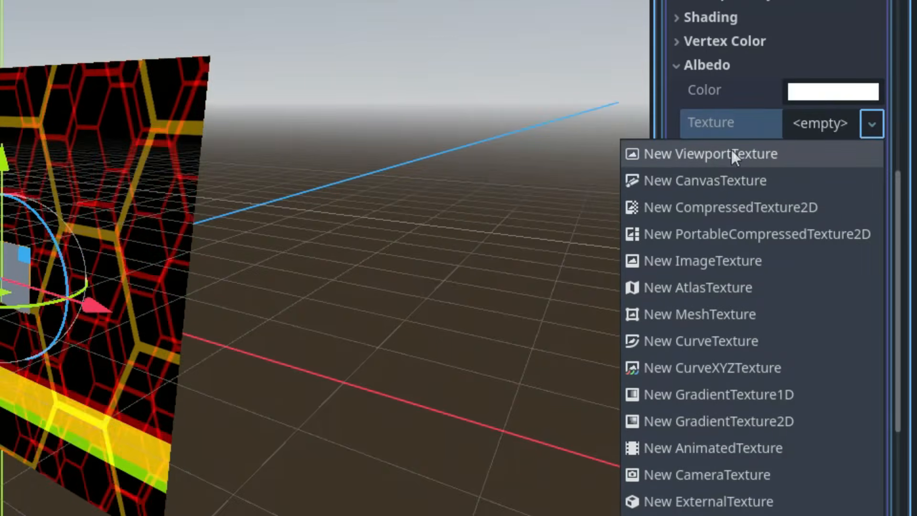
pyautogui.click(731, 152)
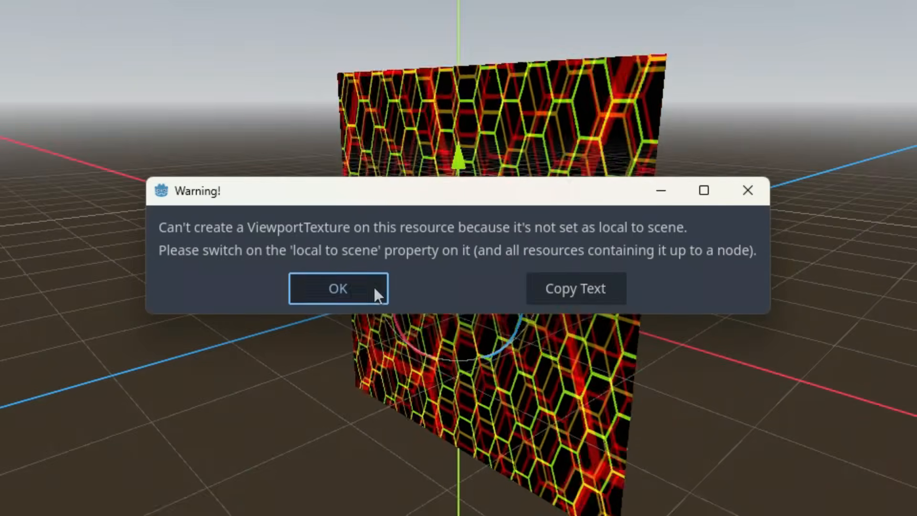
pyautogui.click(374, 288)
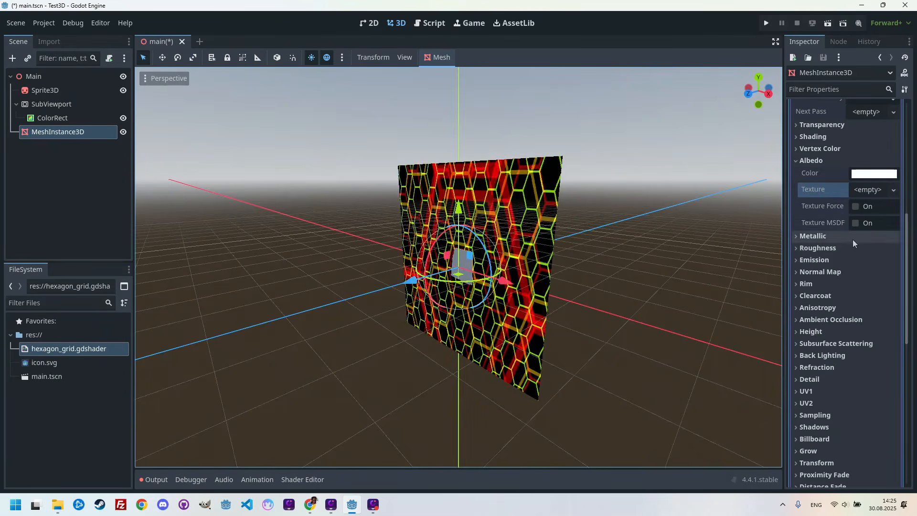
# - Enable Local to Scene in the StandardMaterial3D's resource settings
pyautogui.scroll(-5, 846, 234)
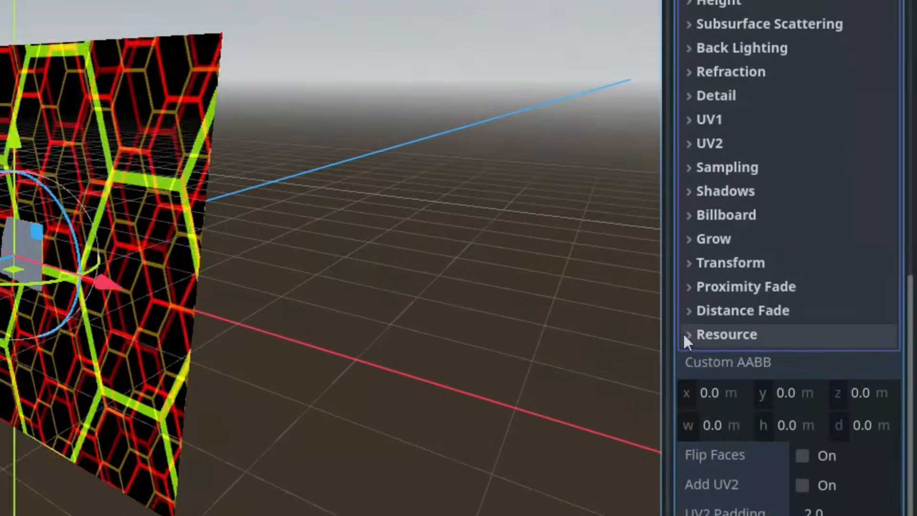
pyautogui.click(686, 333)
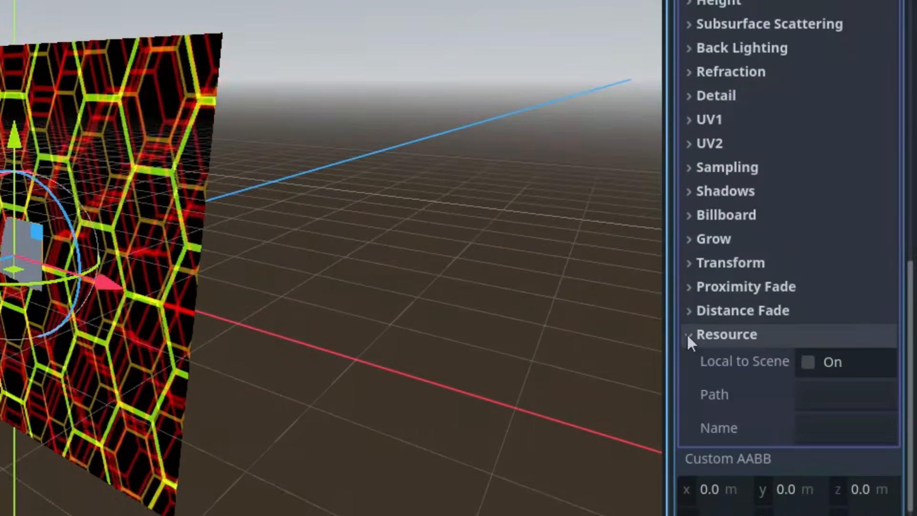
pyautogui.scroll(-2, 842, 293)
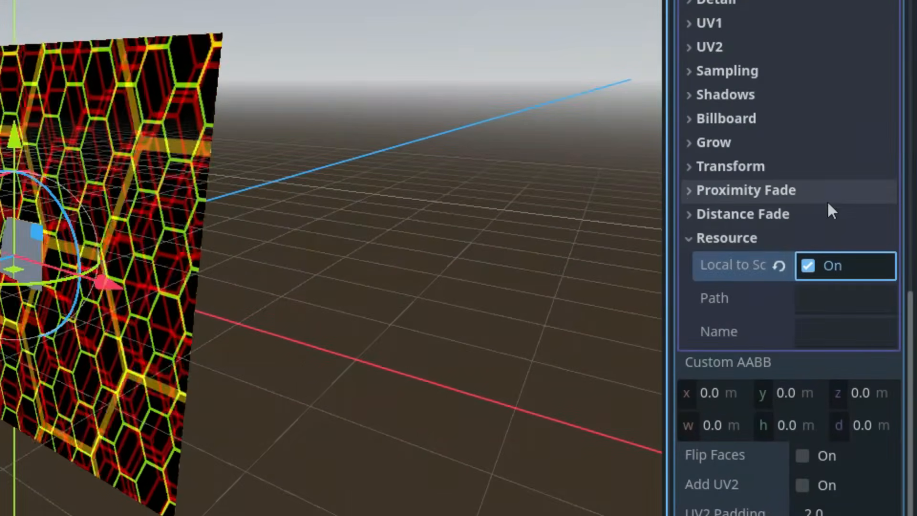
# - Assign a new ViewportTexture as the albedo texture of the MeshInstance3D's material
pyautogui.scroll(4, 827, 195)
pyautogui.scroll(6, 827, 196)
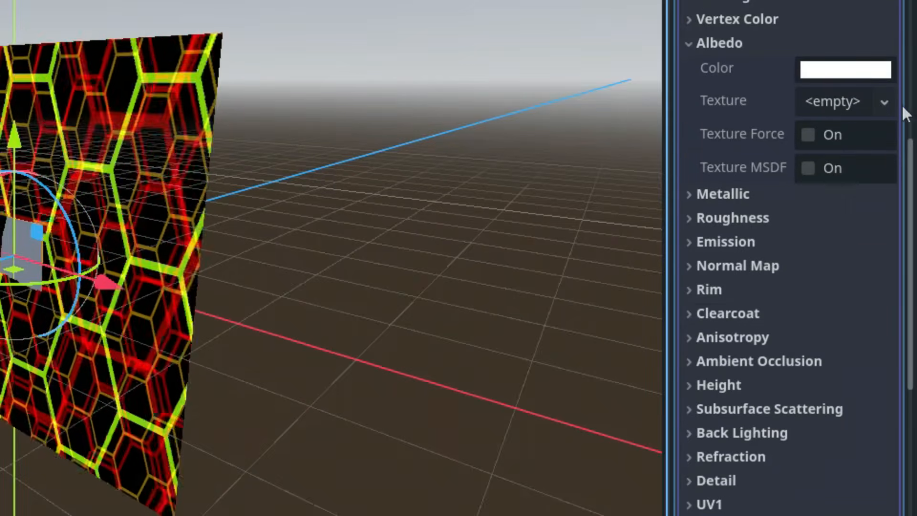
pyautogui.click(885, 102)
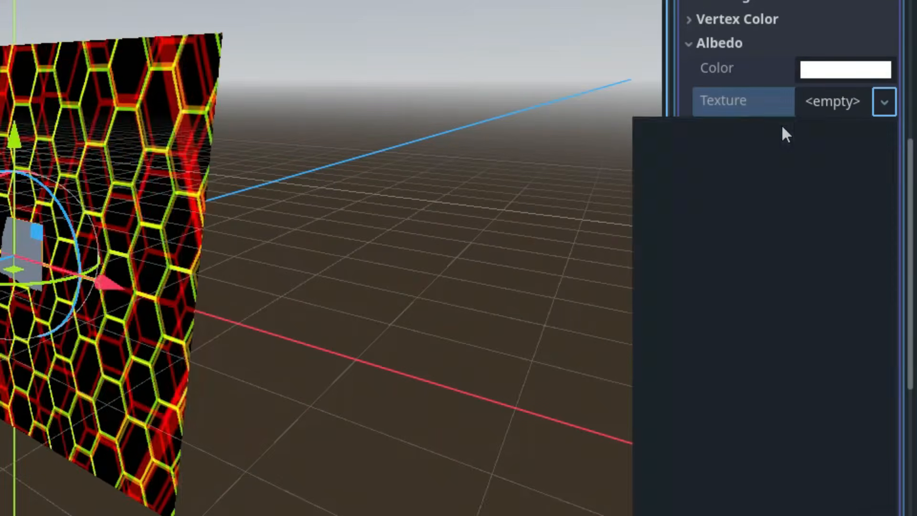
pyautogui.click(781, 127)
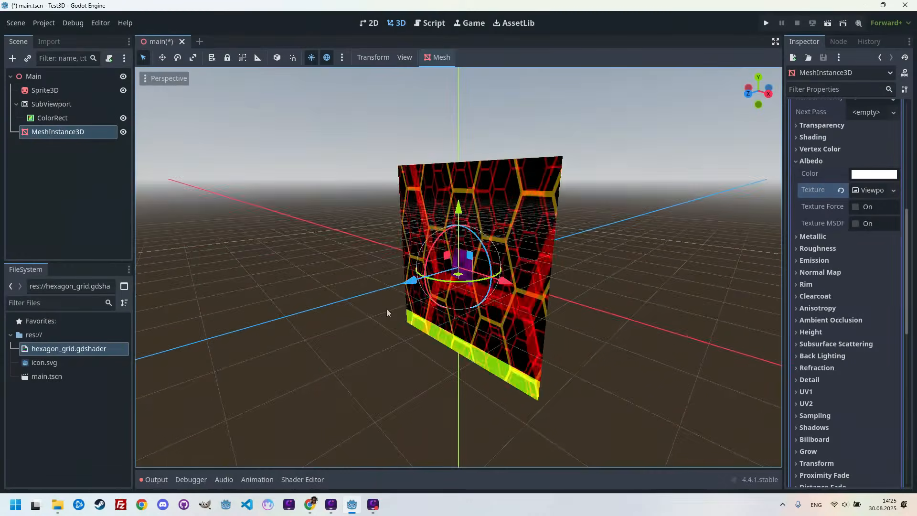
# - Move the MeshInstance3D along the X axis so it stands clear beside the Sprite3D
pyautogui.moveTo(387, 310); pyautogui.dragTo(416, 313, button='middle')
pyautogui.scroll(3, 418, 313)
pyautogui.scroll(-3, 425, 312)
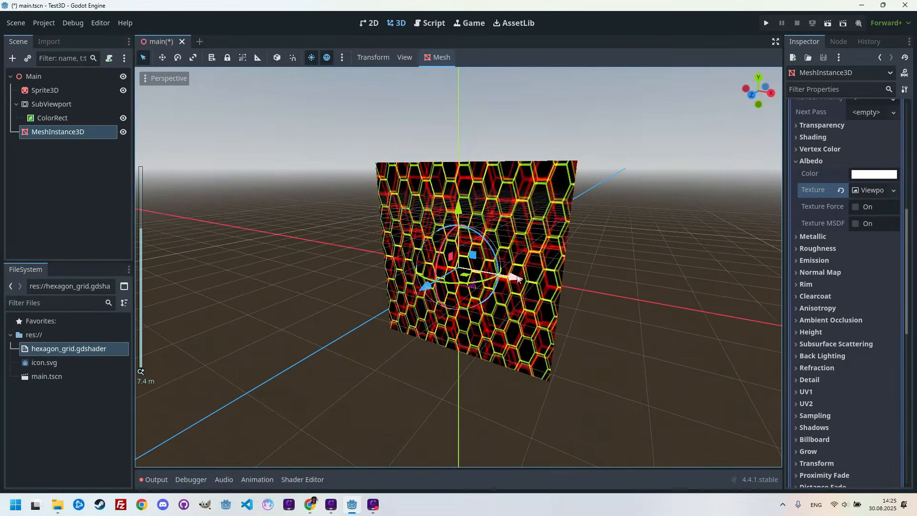
pyautogui.moveTo(518, 278); pyautogui.dragTo(311, 254)
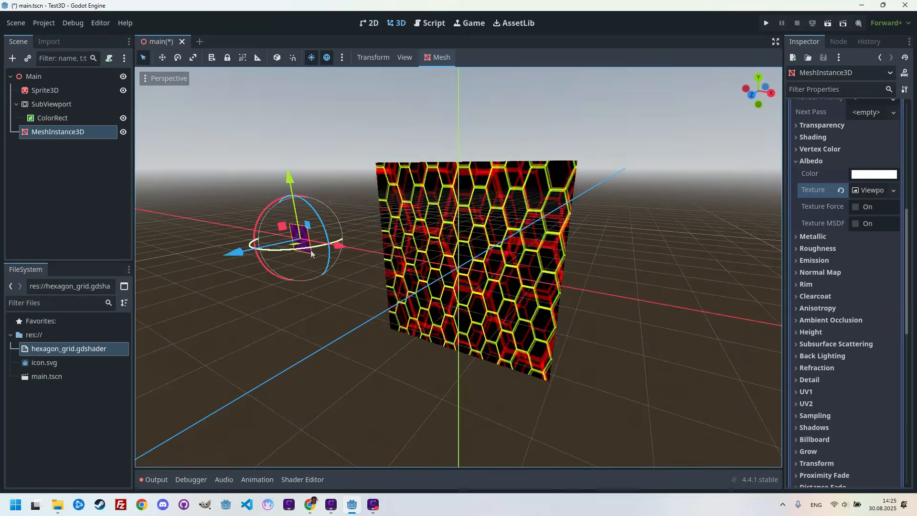
pyautogui.keyDown('shift'); pyautogui.moveTo(311, 254); pyautogui.dragTo(475, 235, button='middle'); pyautogui.keyUp('shift')
pyautogui.scroll(9, 450, 249)
pyautogui.scroll(-1, 460, 235)
pyautogui.scroll(-2, 454, 235)
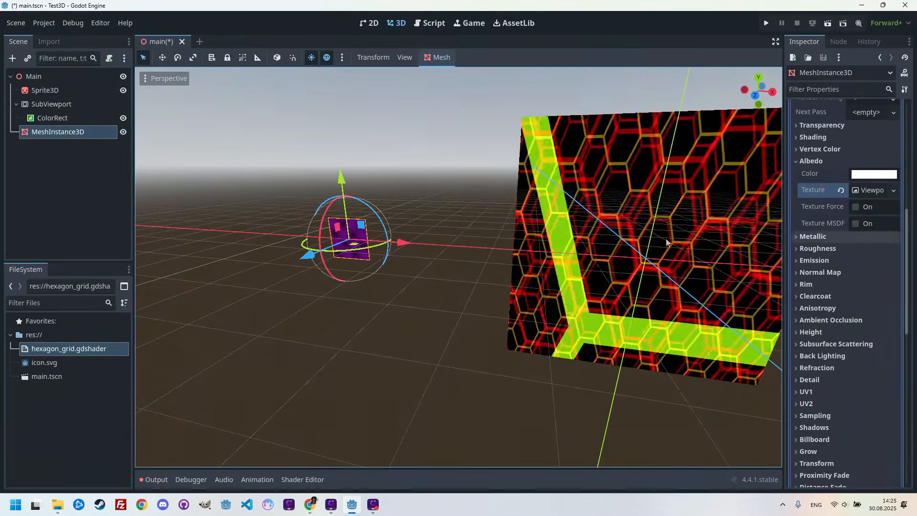
# - Set the albedo ViewportTexture's viewport path to the SubViewport node
pyautogui.click(870, 191)
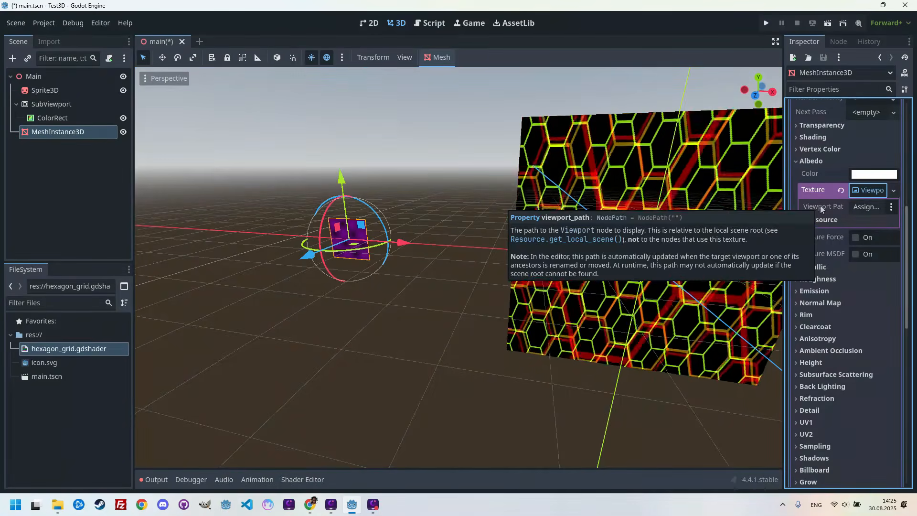
pyautogui.click(870, 209)
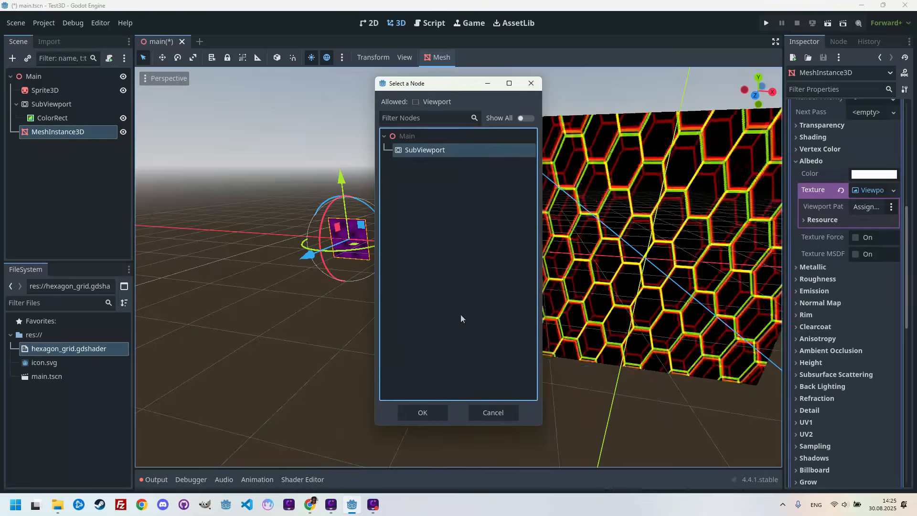
pyautogui.click(436, 409)
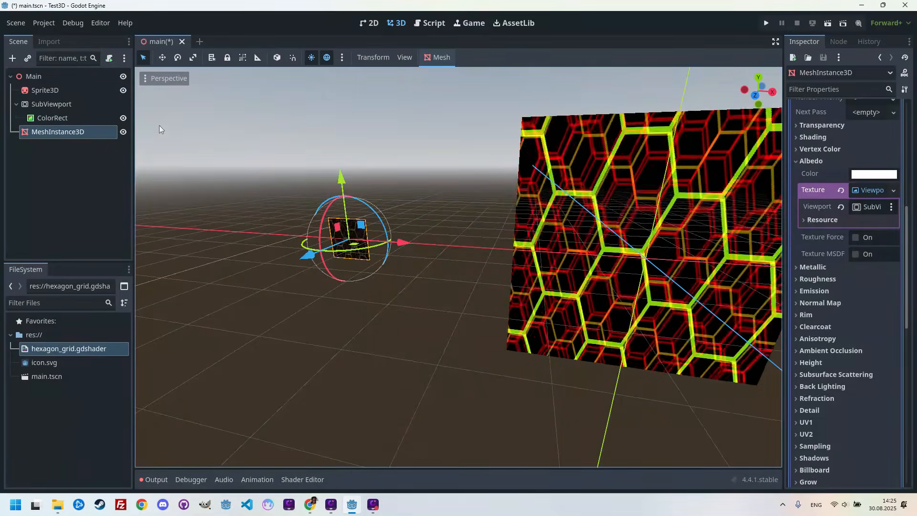
# - Set the QuadMesh size to 5 m in both x and y
pyautogui.scroll(8, 855, 244)
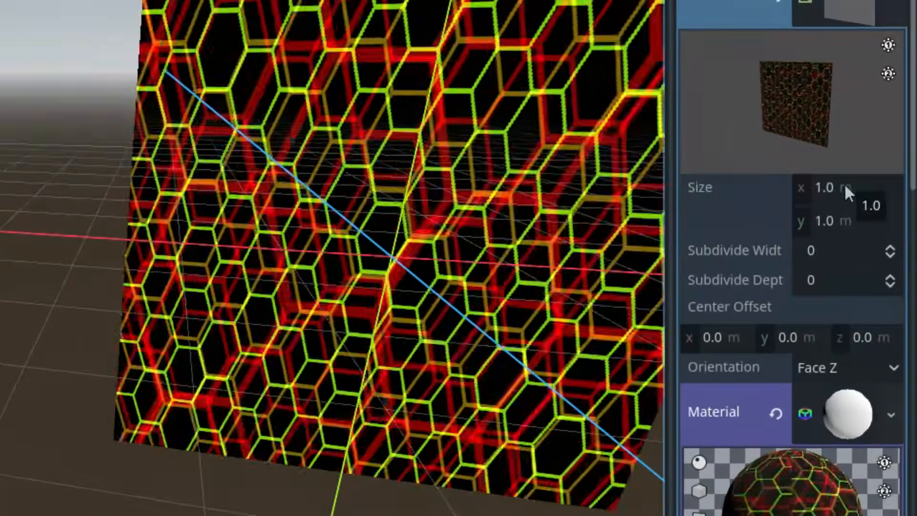
pyautogui.click(867, 217)
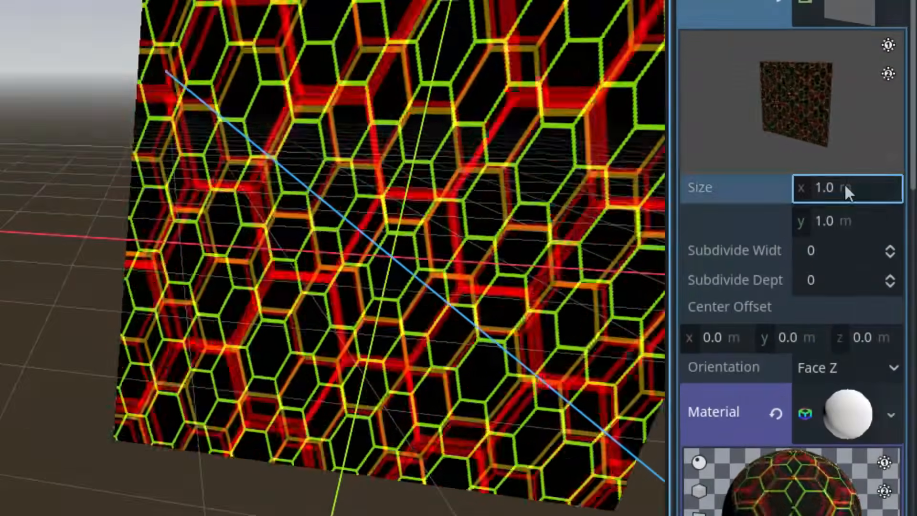
pyautogui.write('5')
pyautogui.press('Tab')
pyautogui.write('5')
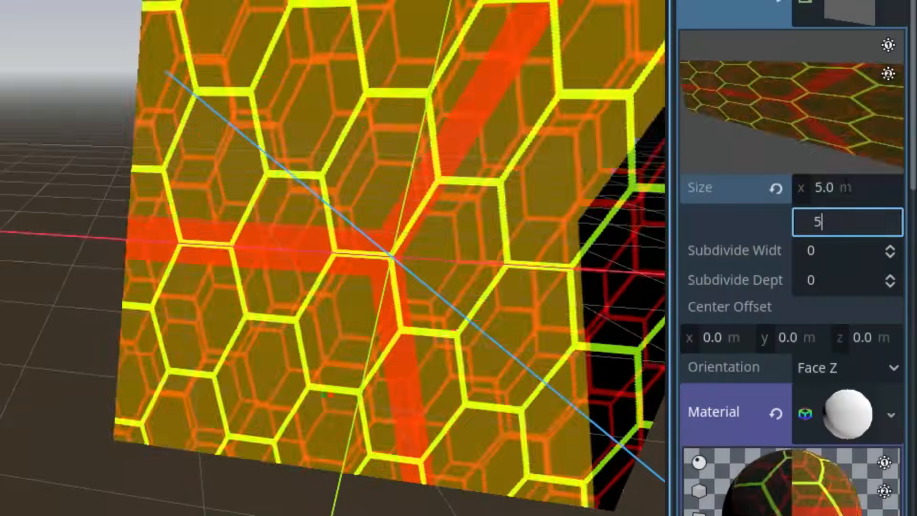
pyautogui.press('Return')
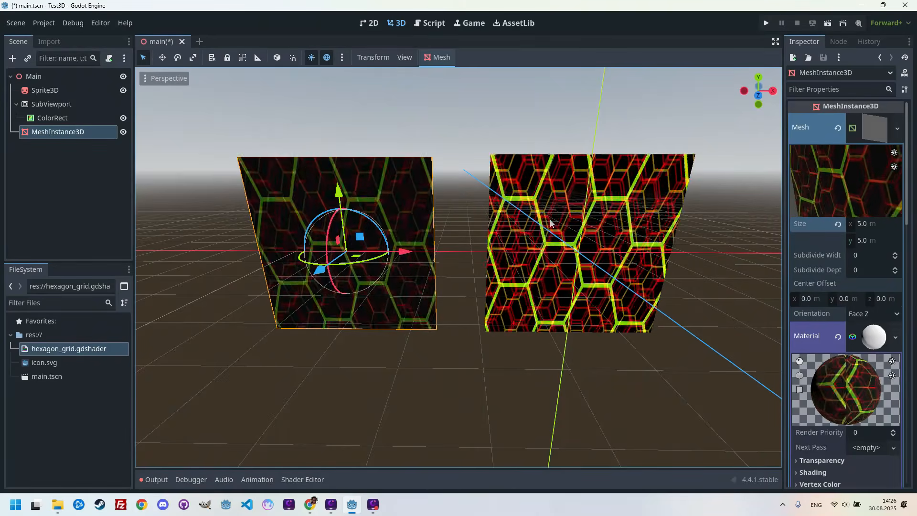
# - Test the lighting by lowering the preview environment's sky energy to 0, and restore it to 1
pyautogui.click(343, 57)
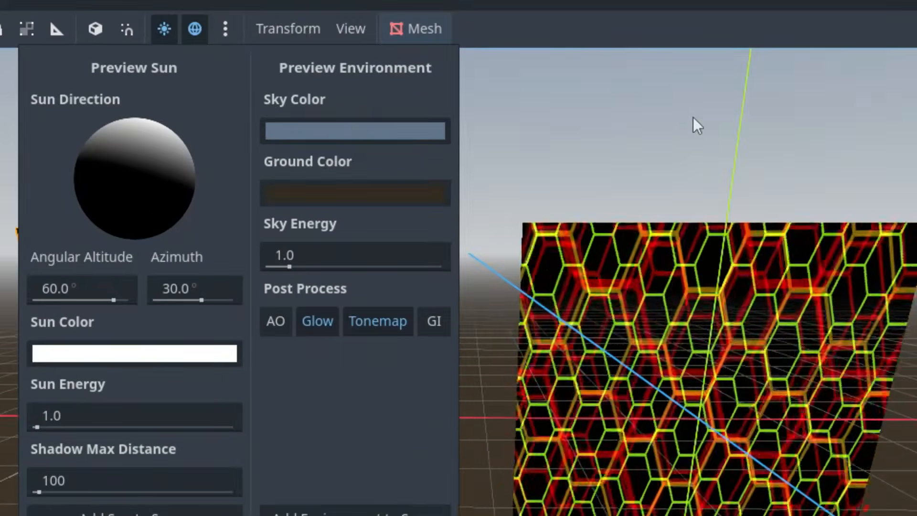
pyautogui.click(688, 124)
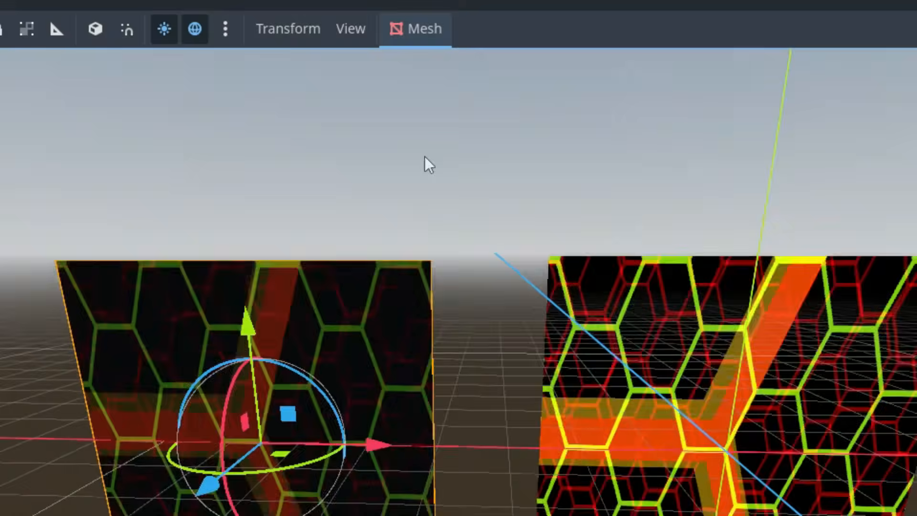
pyautogui.keyDown('shift'); pyautogui.moveTo(425, 156); pyautogui.dragTo(461, 399, button='middle'); pyautogui.keyUp('shift')
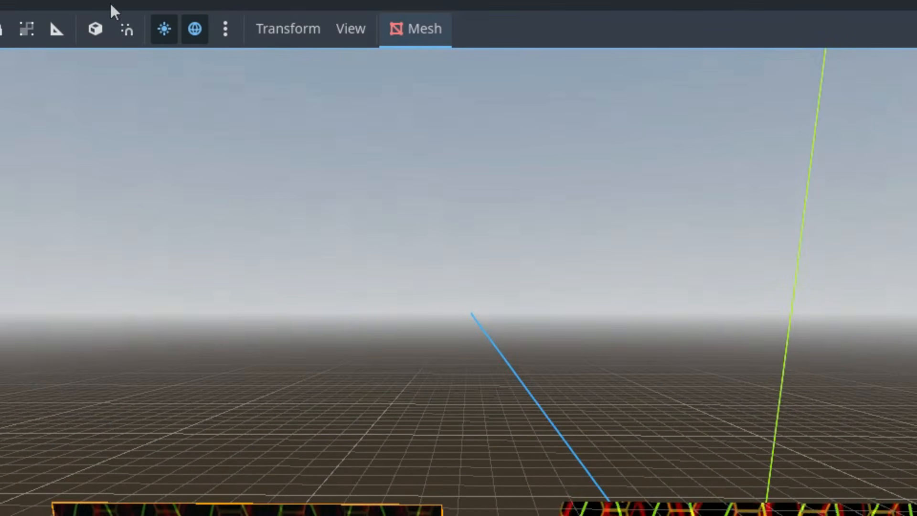
pyautogui.click(233, 28)
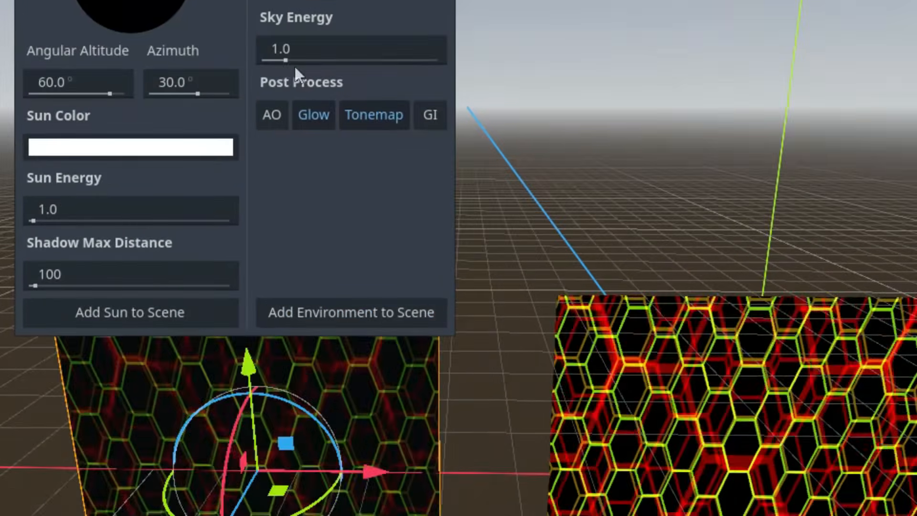
pyautogui.moveTo(285, 61); pyautogui.dragTo(263, 61)
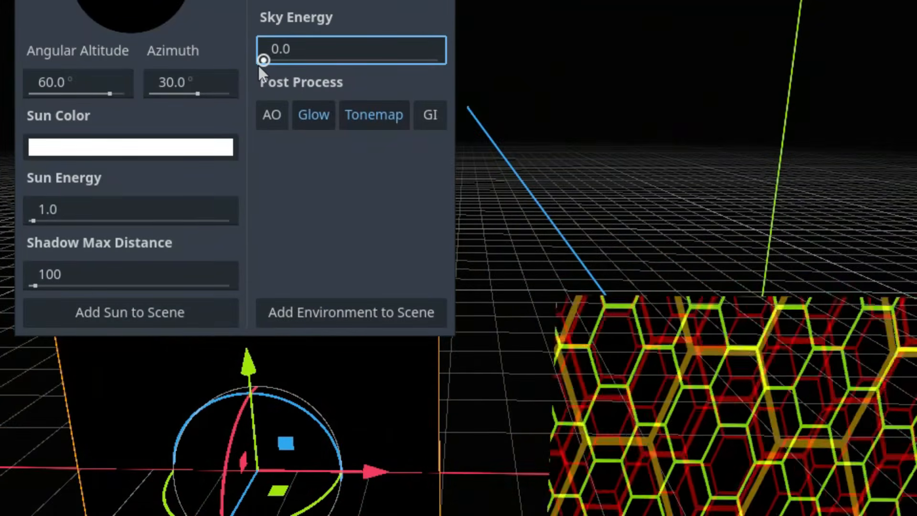
pyautogui.moveTo(259, 65); pyautogui.dragTo(301, 69)
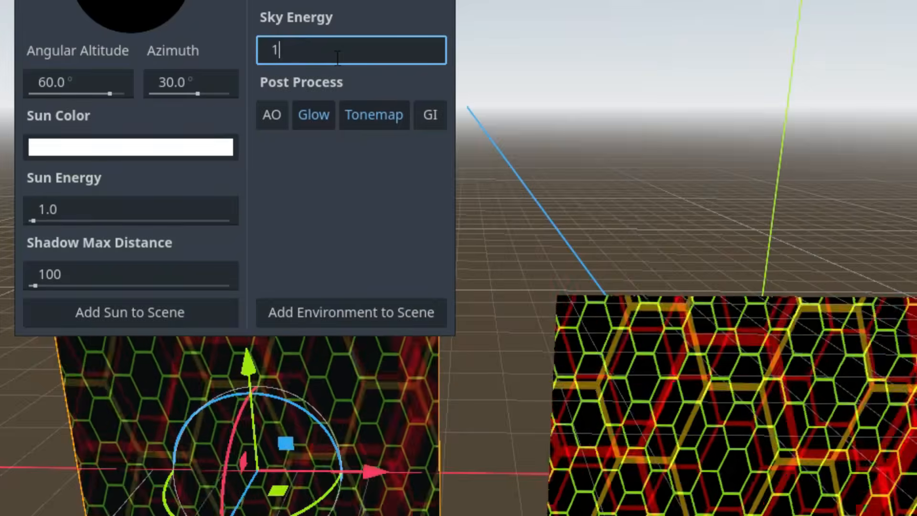
pyautogui.press('Return')
pyautogui.press('Escape')
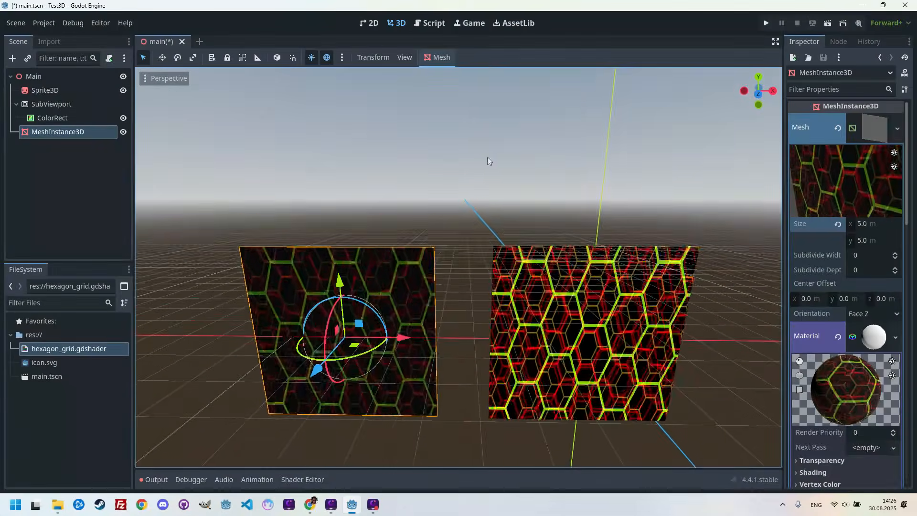
# - Orbit to the back of the MeshInstance3D's quad and enable Flip Faces on its QuadMesh
pyautogui.keyDown('shift'); pyautogui.moveTo(487, 157); pyautogui.dragTo(481, 139, button='middle'); pyautogui.keyUp('shift')
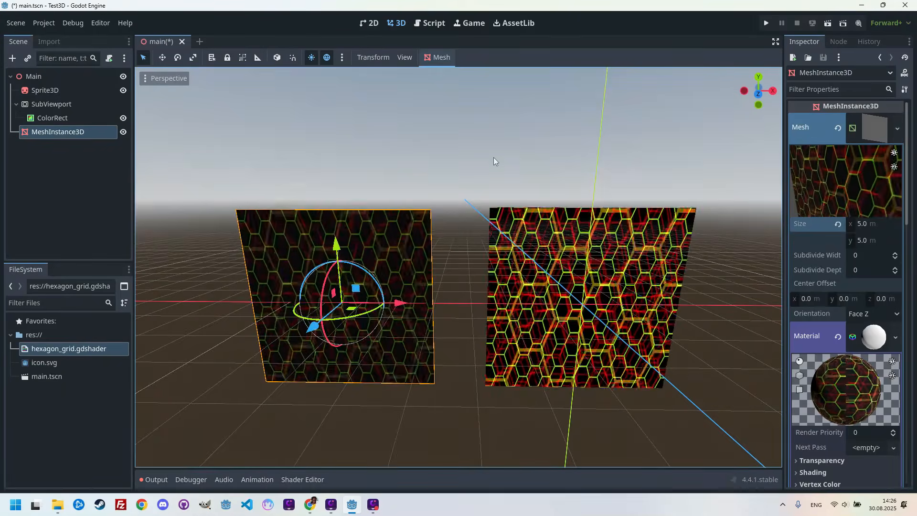
pyautogui.moveTo(428, 170); pyautogui.dragTo(665, 156, button='middle')
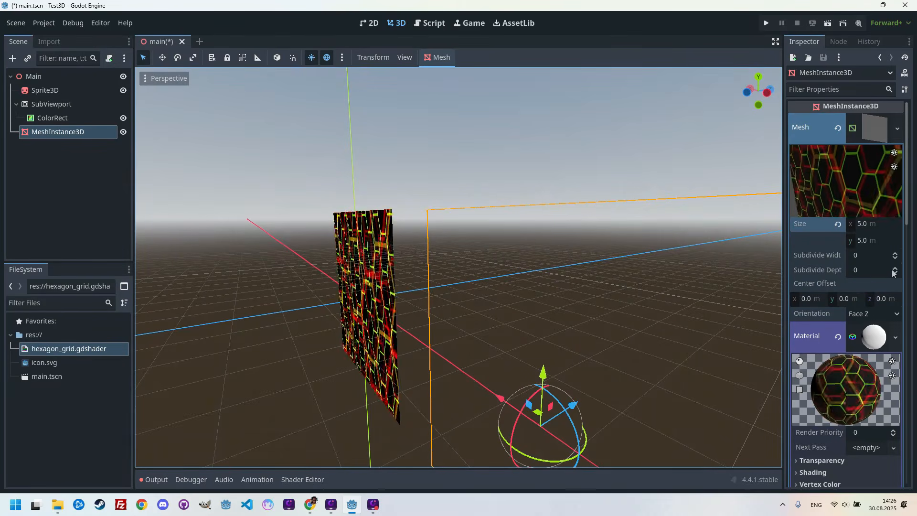
pyautogui.scroll(-7, 892, 272)
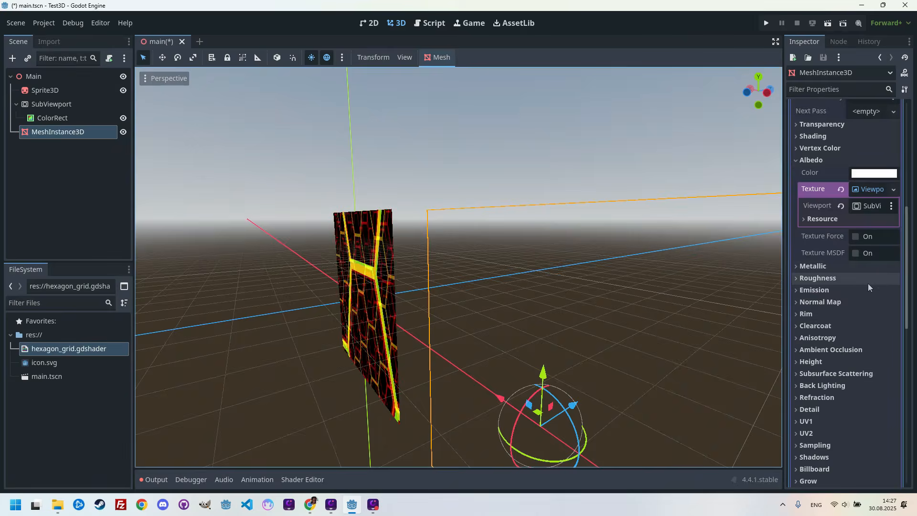
pyautogui.scroll(-6, 868, 282)
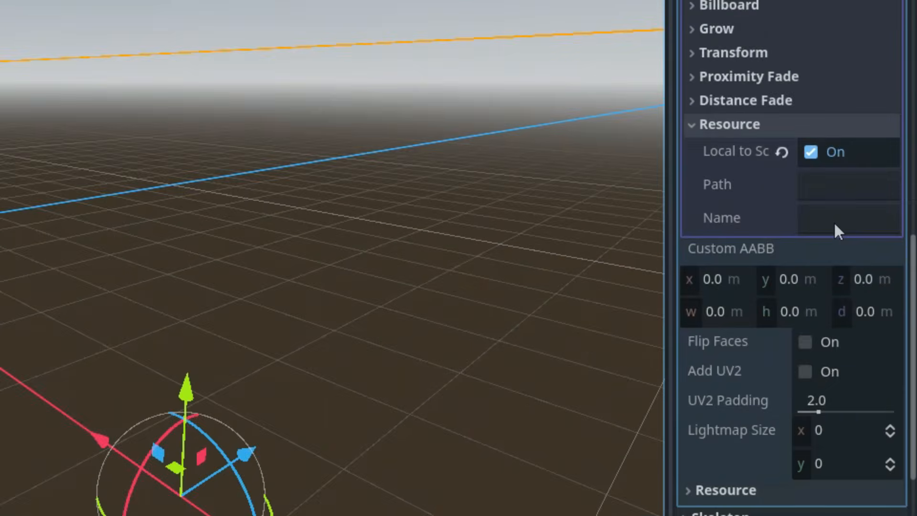
pyautogui.scroll(-4, 834, 222)
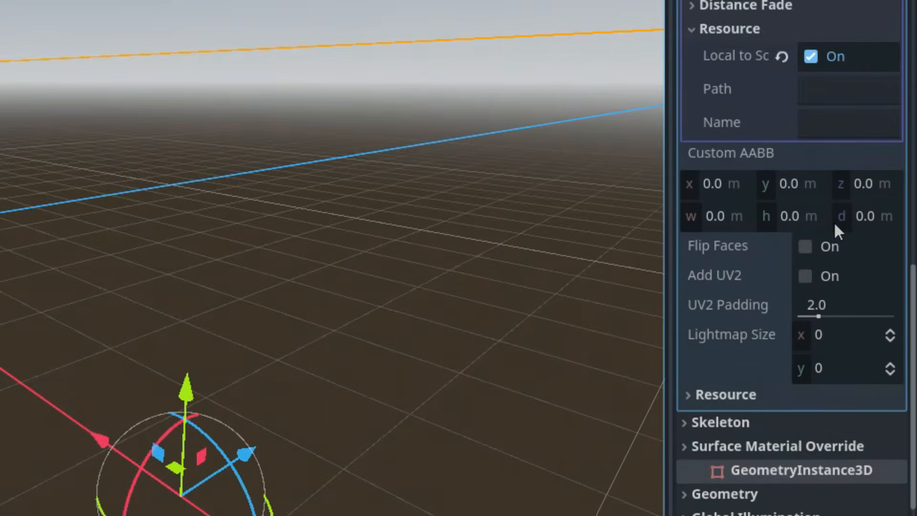
pyautogui.click(806, 149)
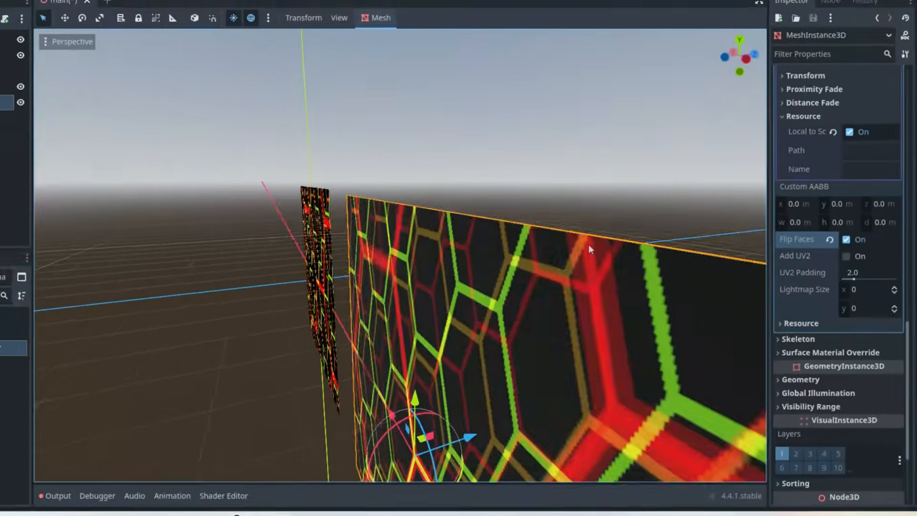
# - Turn off Flip Faces on the MeshInstance3D's QuadMesh and save the scene
pyautogui.moveTo(589, 244); pyautogui.dragTo(464, 256, button='middle')
pyautogui.click(840, 255)
pyautogui.scroll(-3, 583, 262)
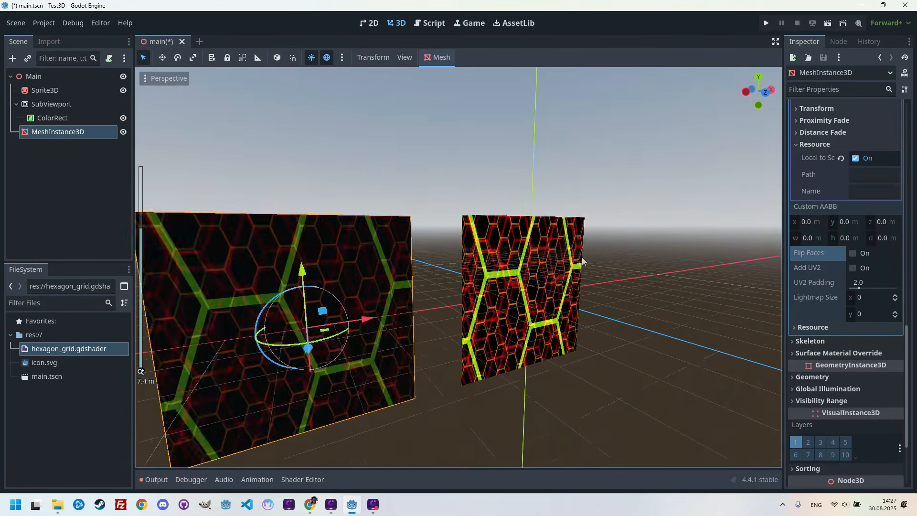
pyautogui.moveTo(578, 242); pyautogui.dragTo(621, 244, button='middle')
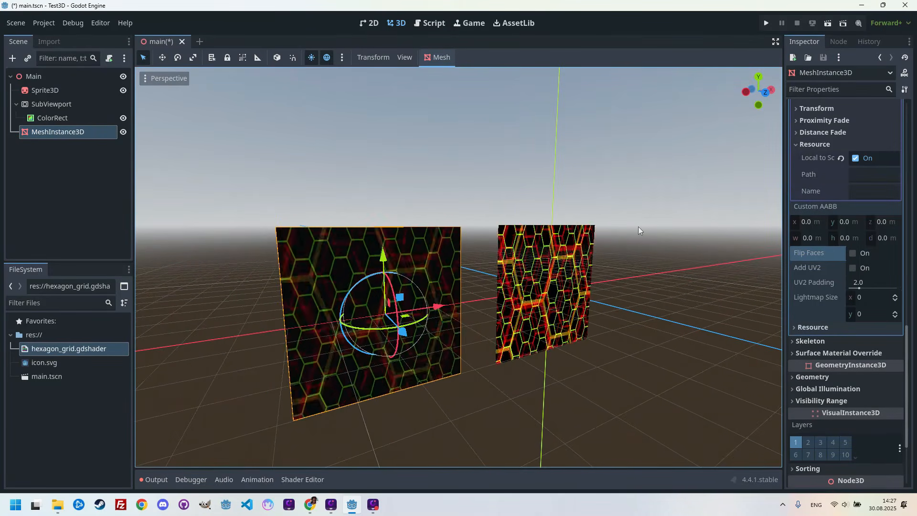
pyautogui.hotkey('ctrl', 's')
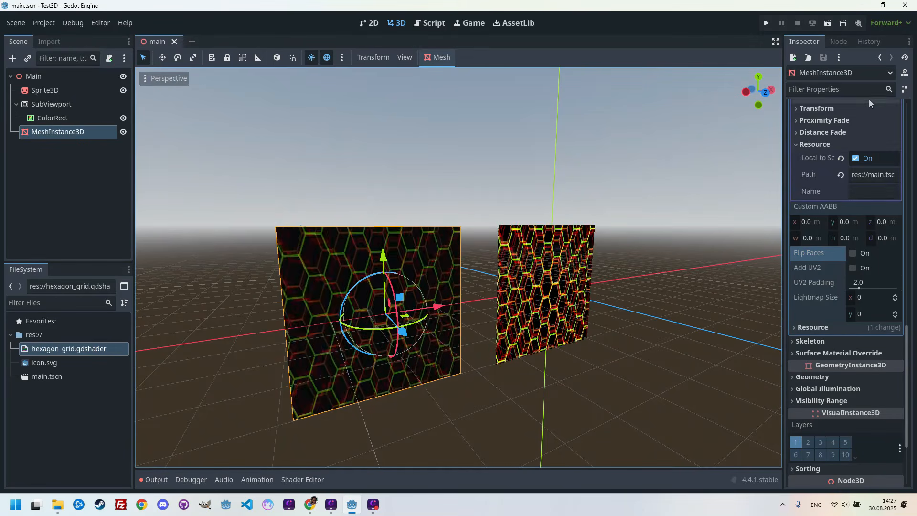
# - Replace the MeshInstance3D's QuadMesh with a new BoxMesh
pyautogui.scroll(15, 867, 120)
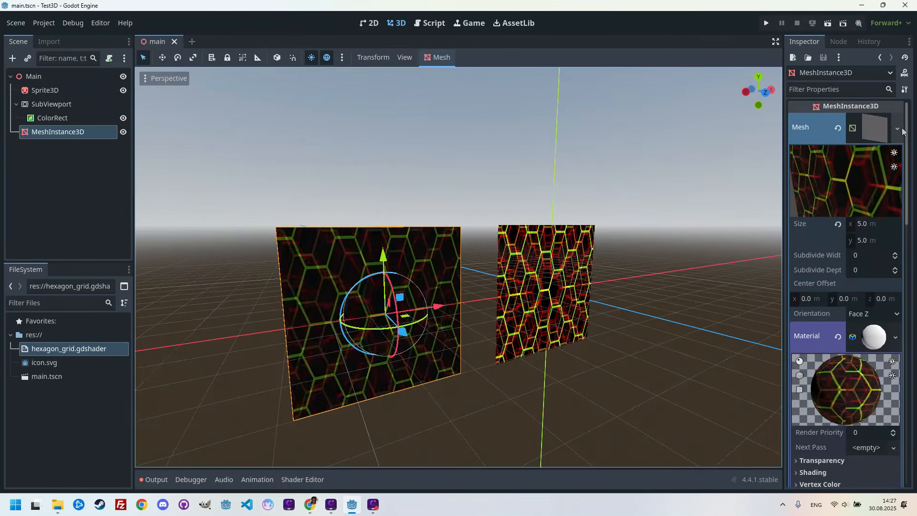
pyautogui.click(897, 129)
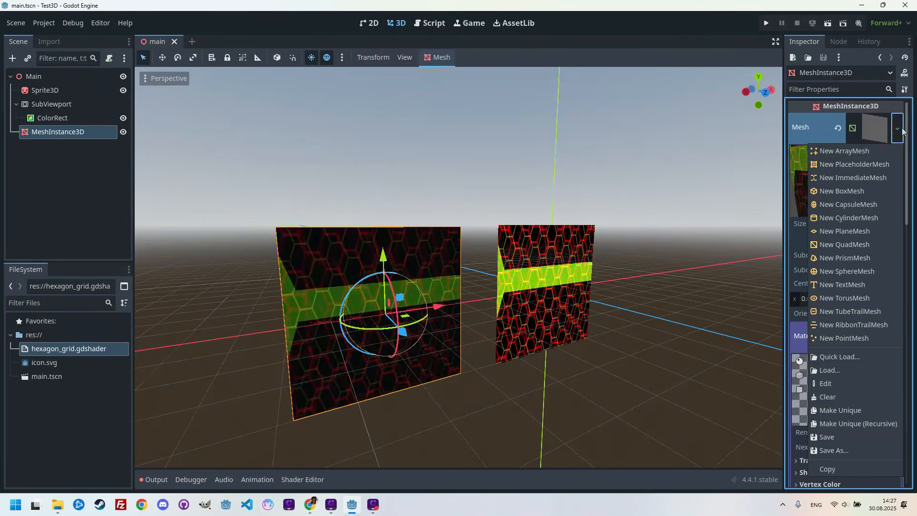
pyautogui.click(851, 193)
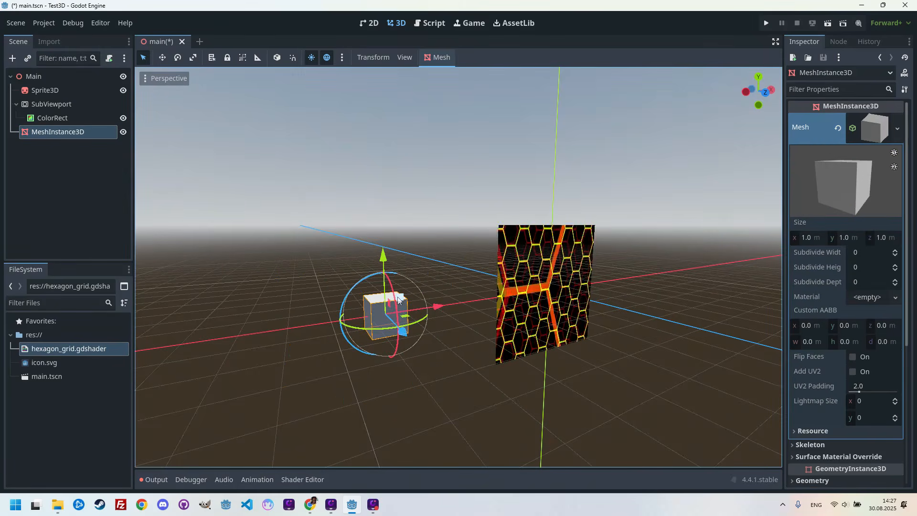
pyautogui.scroll(7, 394, 299)
pyautogui.keyDown('shift'); pyautogui.moveTo(394, 299); pyautogui.dragTo(518, 225, button='middle'); pyautogui.keyUp('shift')
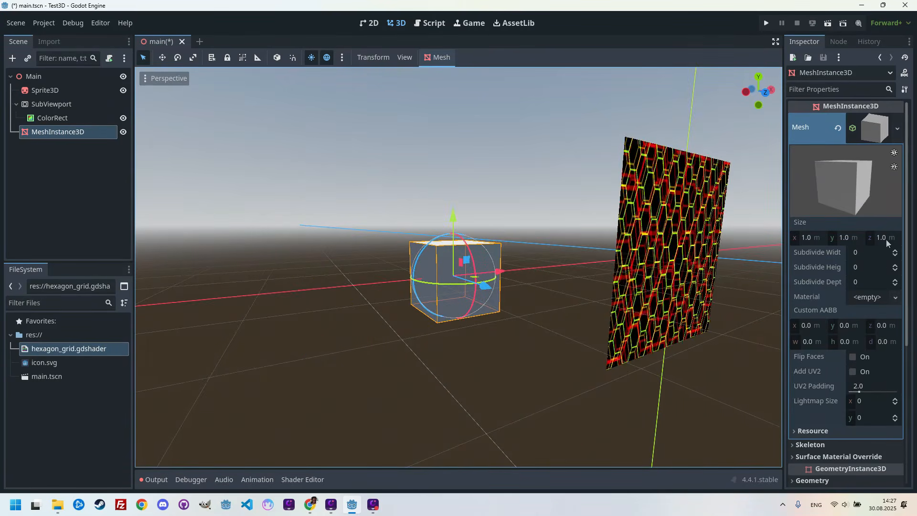
# - Give the BoxMesh a new StandardMaterial3D and expand the material's Albedo settings
pyautogui.click(870, 313)
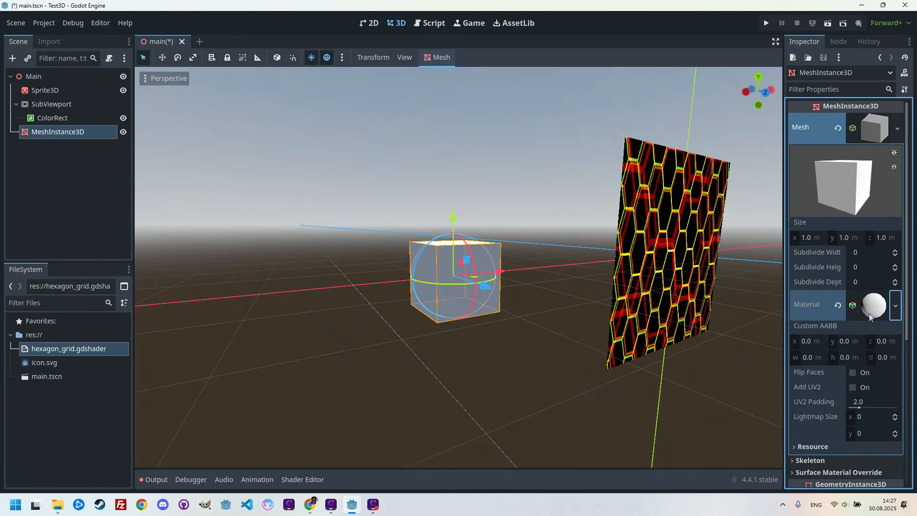
pyautogui.scroll(-1, 876, 279)
pyautogui.click(877, 265)
pyautogui.scroll(-5, 877, 266)
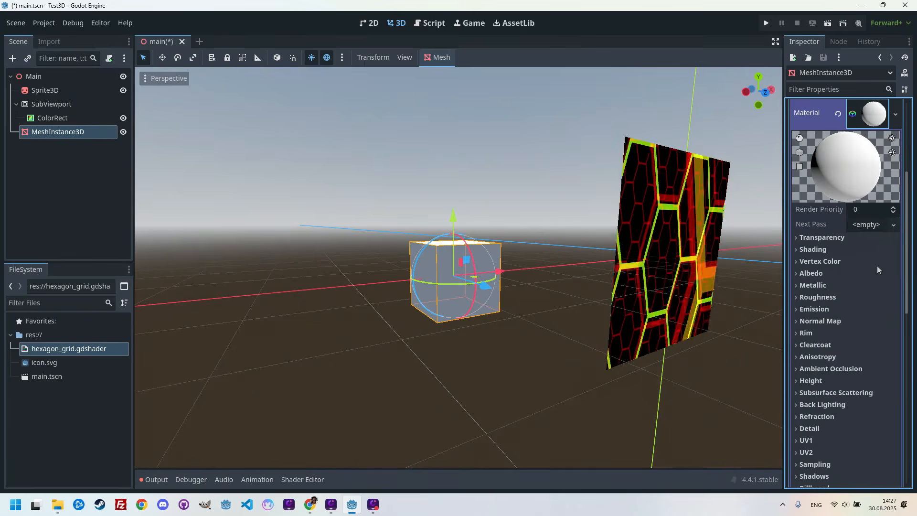
pyautogui.click(793, 176)
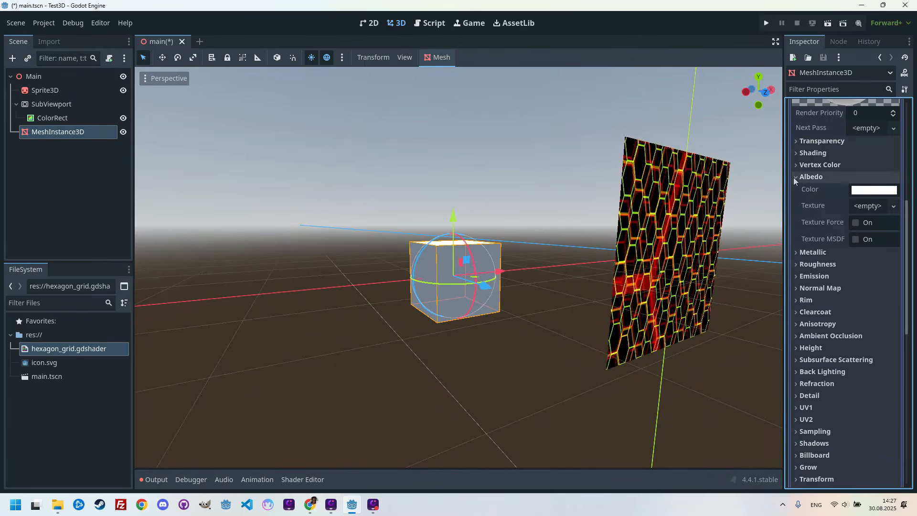
# - Try to create a ViewportTexture as the box material's albedo texture
pyautogui.click(893, 207)
pyautogui.click(850, 220)
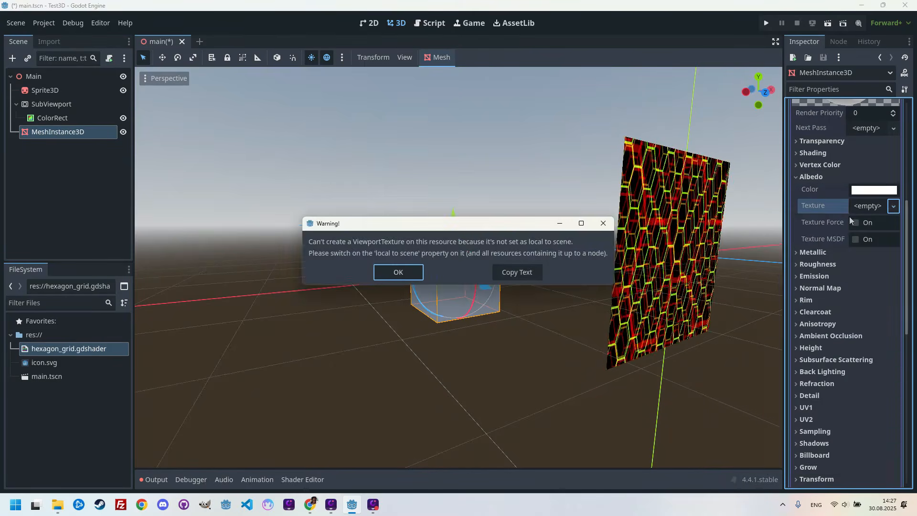
pyautogui.click(397, 272)
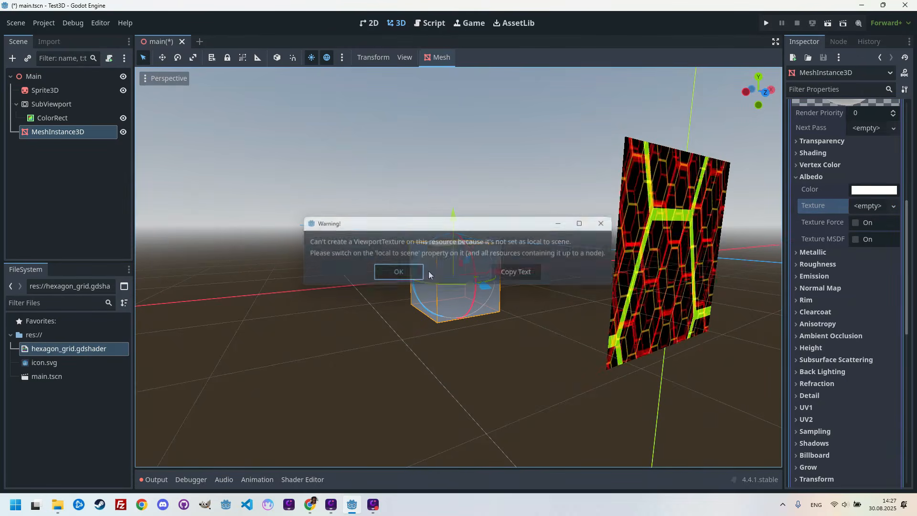
# - Enable Local to Scene on the box's material resource
pyautogui.scroll(-10, 870, 305)
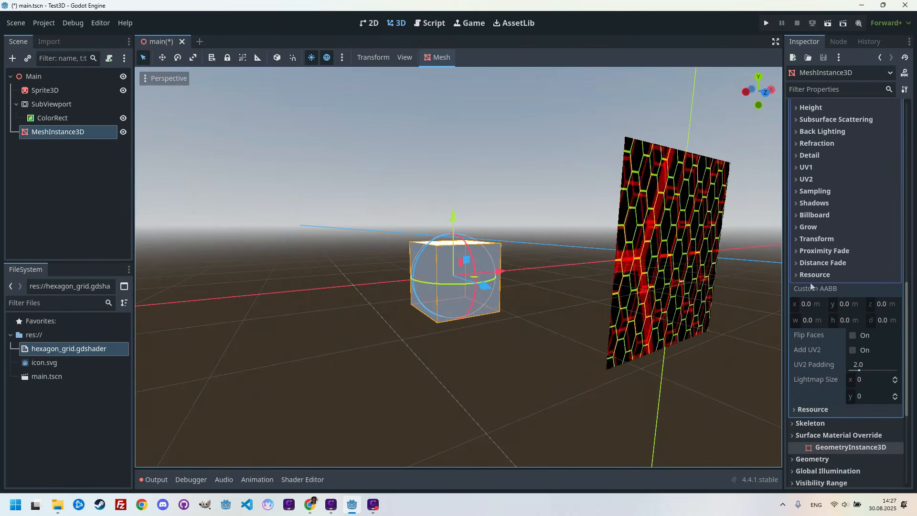
pyautogui.click(795, 275)
pyautogui.click(859, 290)
# - Assign a new ViewportTexture as the box material's albedo texture and set its viewport path to the SubViewport node
pyautogui.scroll(2, 878, 239)
pyautogui.scroll(6, 878, 240)
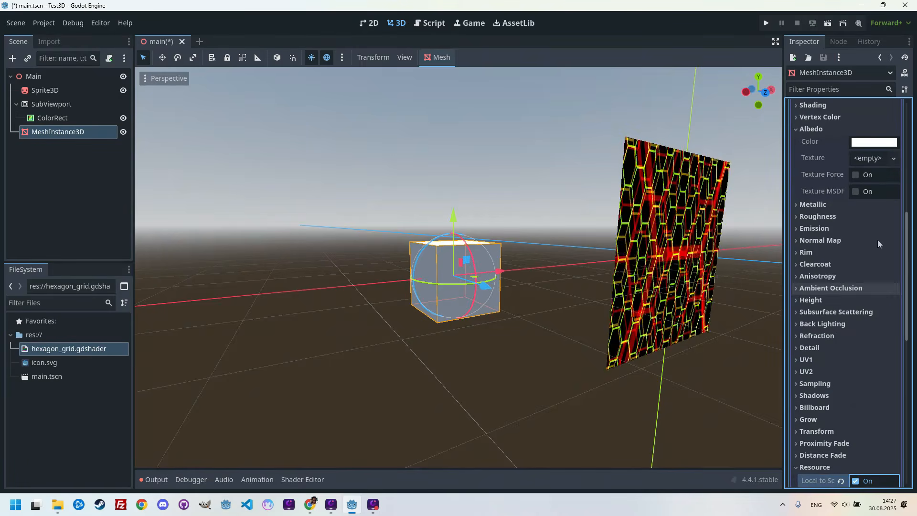
pyautogui.click(889, 159)
pyautogui.click(848, 172)
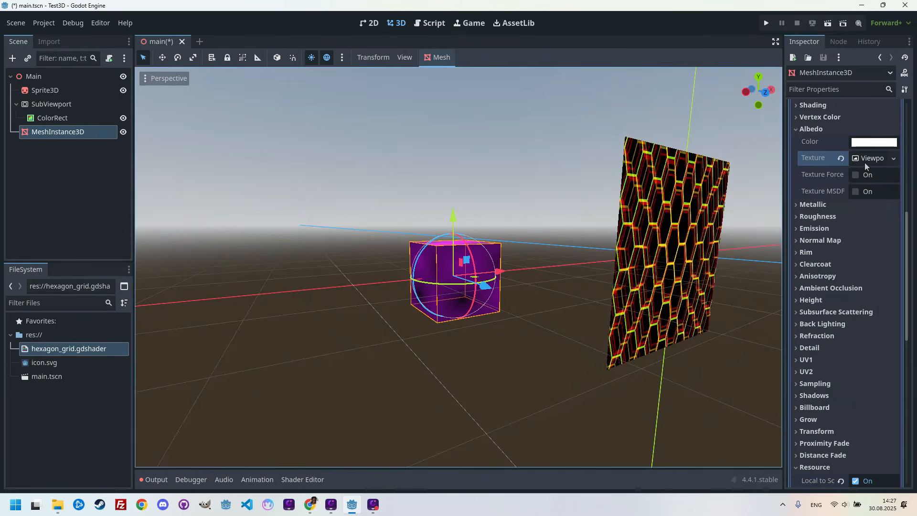
pyautogui.click(866, 159)
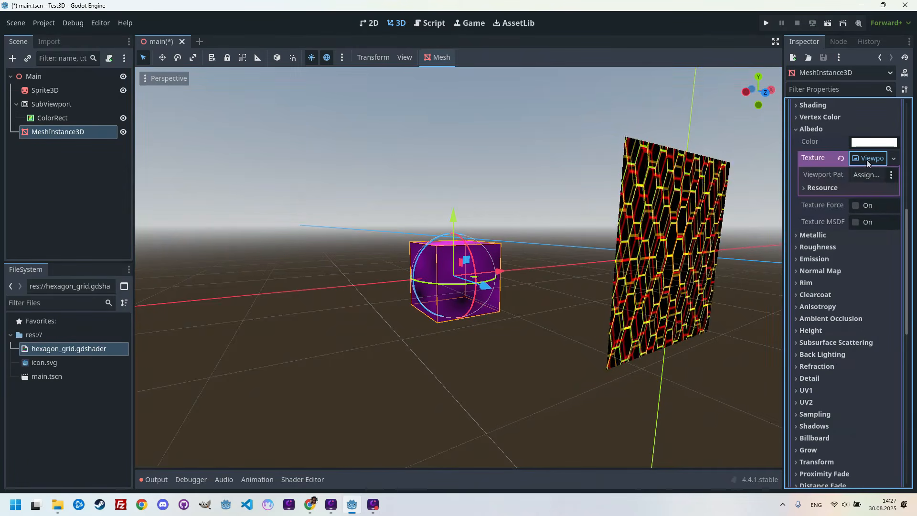
pyautogui.click(867, 175)
pyautogui.doubleClick(414, 150)
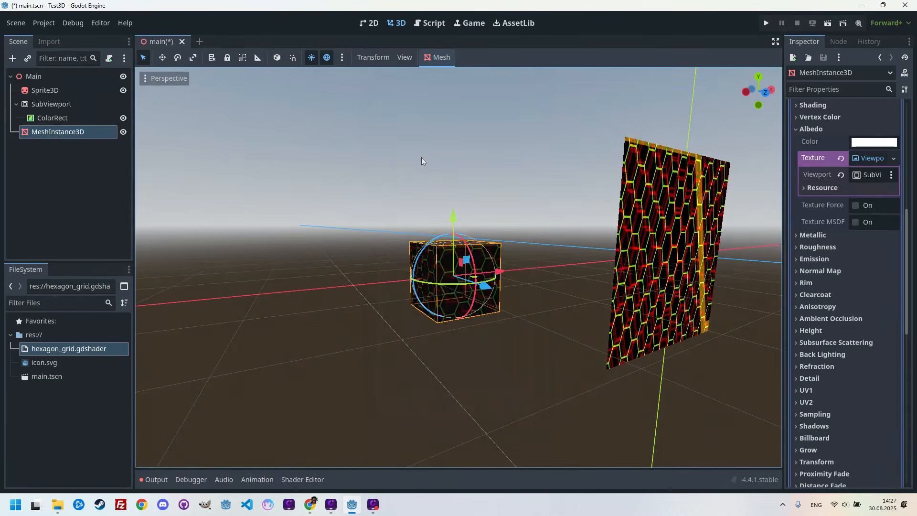
pyautogui.scroll(5, 471, 245)
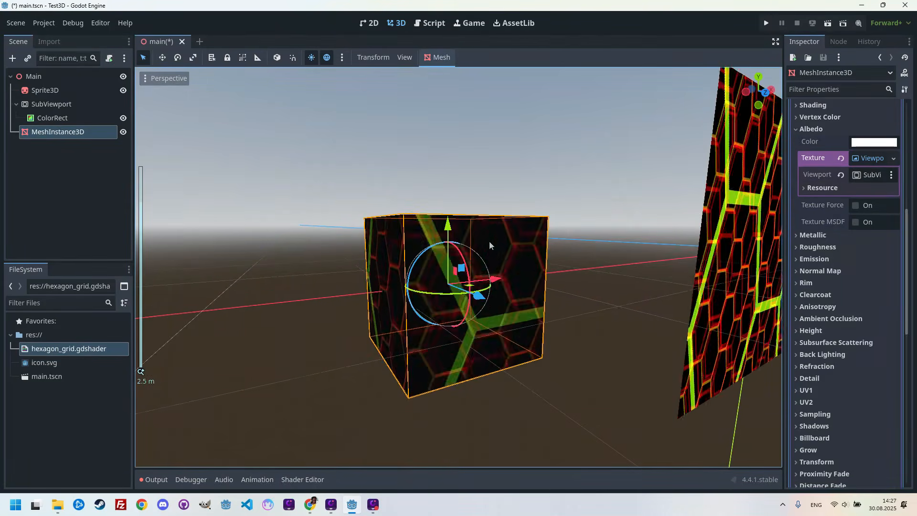
pyautogui.moveTo(489, 230); pyautogui.dragTo(484, 246, button='middle')
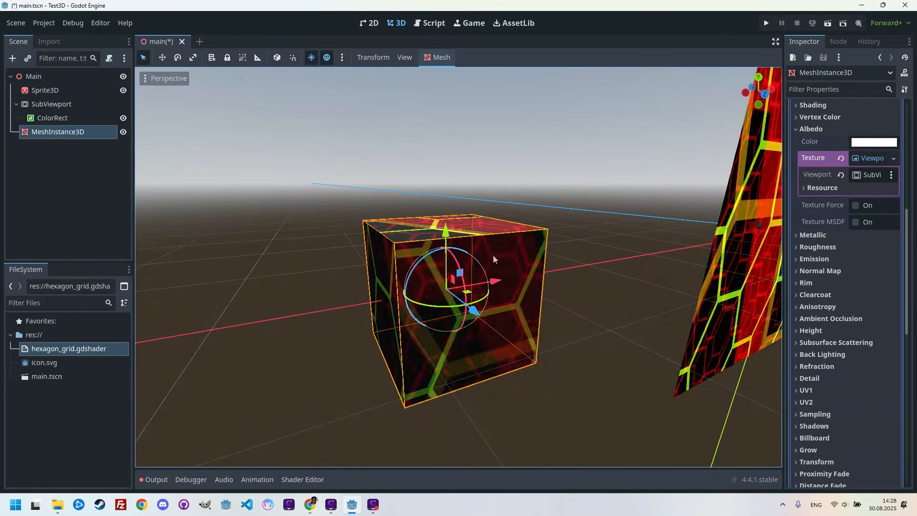
pyautogui.moveTo(493, 258); pyautogui.dragTo(499, 269, button='middle')
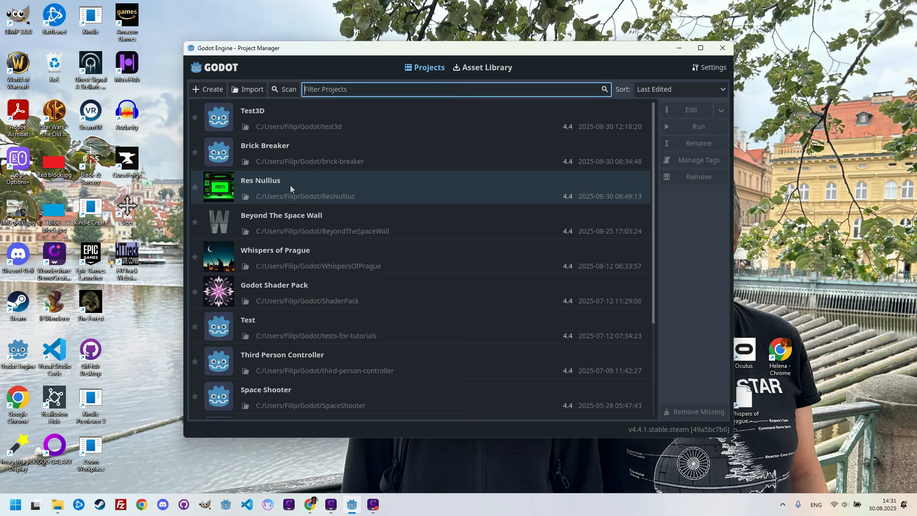
# - Open the Res Nullius project from the Godot Project Manager and run it
pyautogui.doubleClick(291, 184)
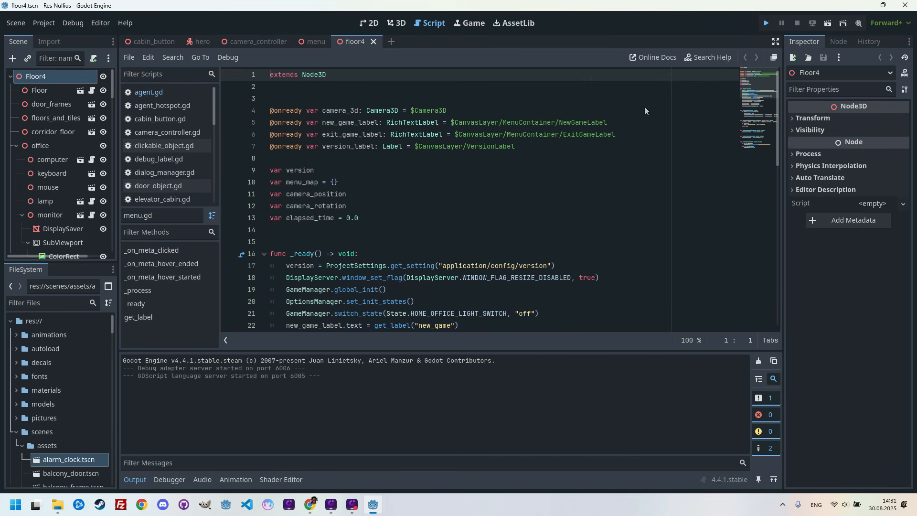
pyautogui.press('F5')
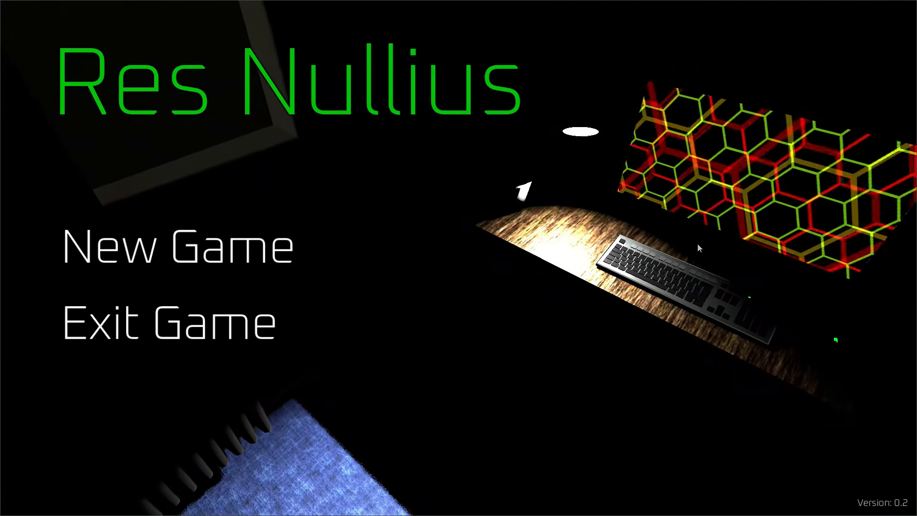
# - Start a new game and walk the character around the room to view the hexagon shader on the desk monitor
pyautogui.click(148, 263)
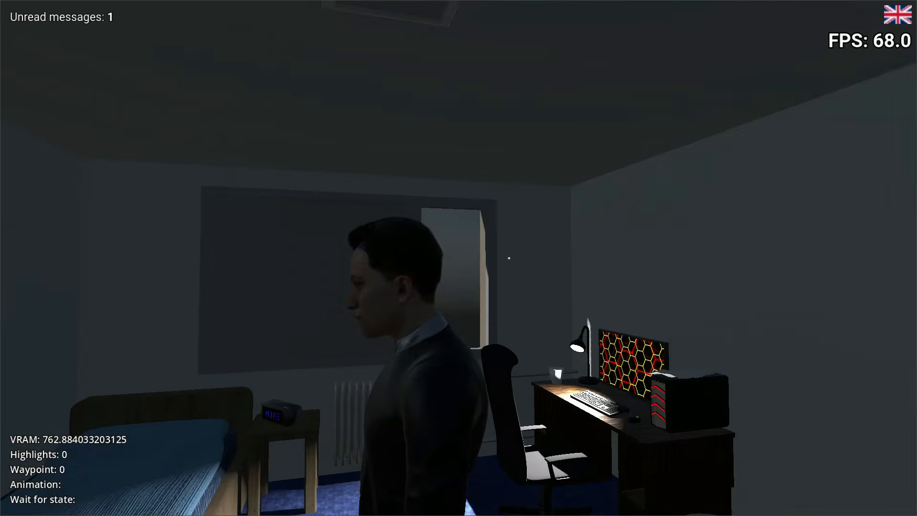
pyautogui.press('w')
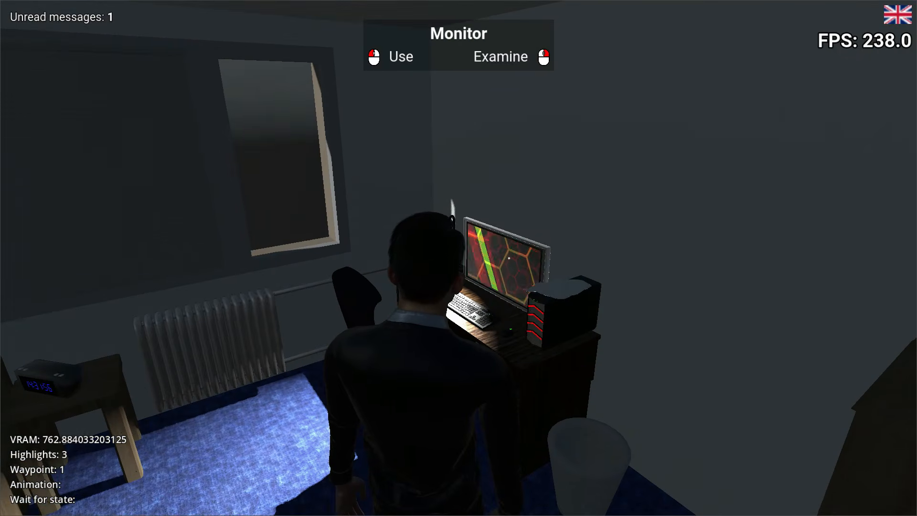
pyautogui.press('w')
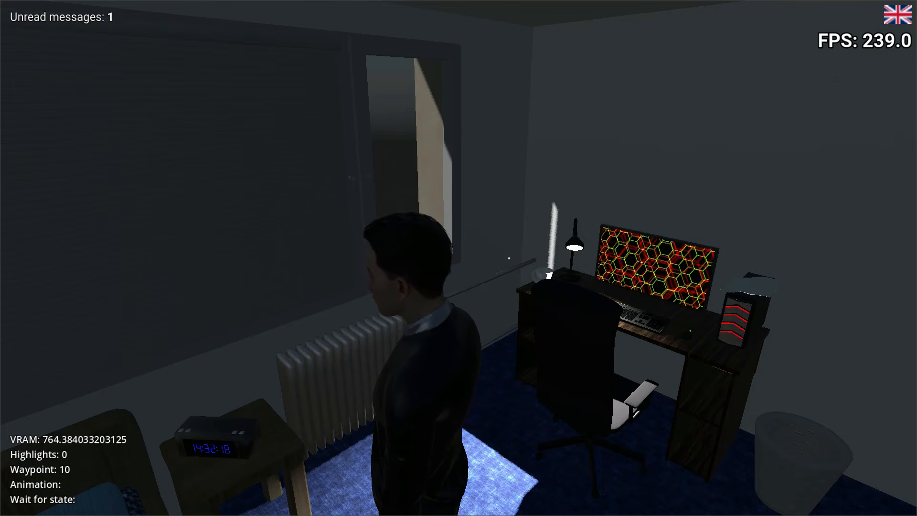
# - Leave the running game for its main menu and exit it
pyautogui.press('Escape')
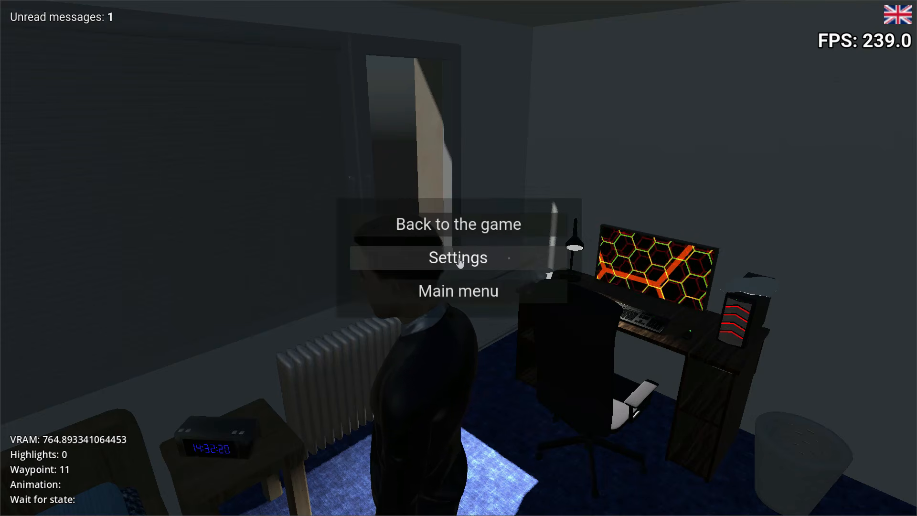
pyautogui.click(416, 288)
pyautogui.click(380, 274)
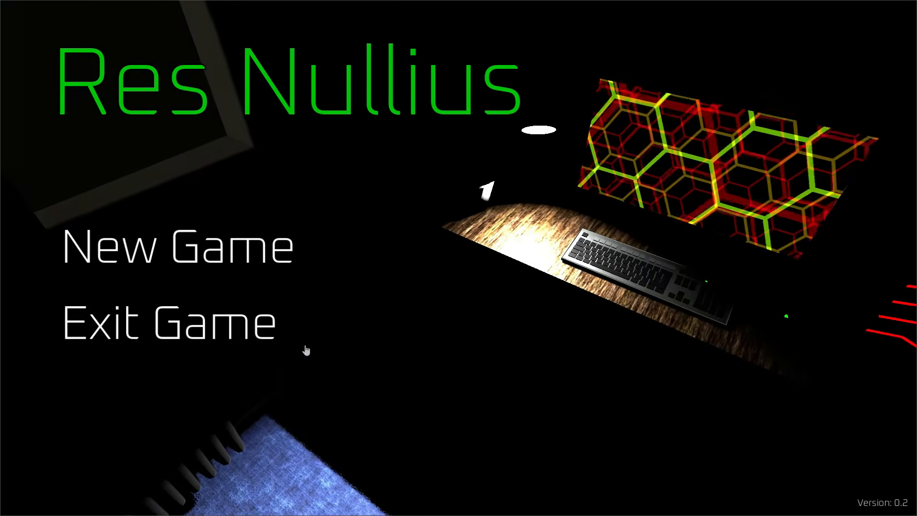
pyautogui.click(266, 341)
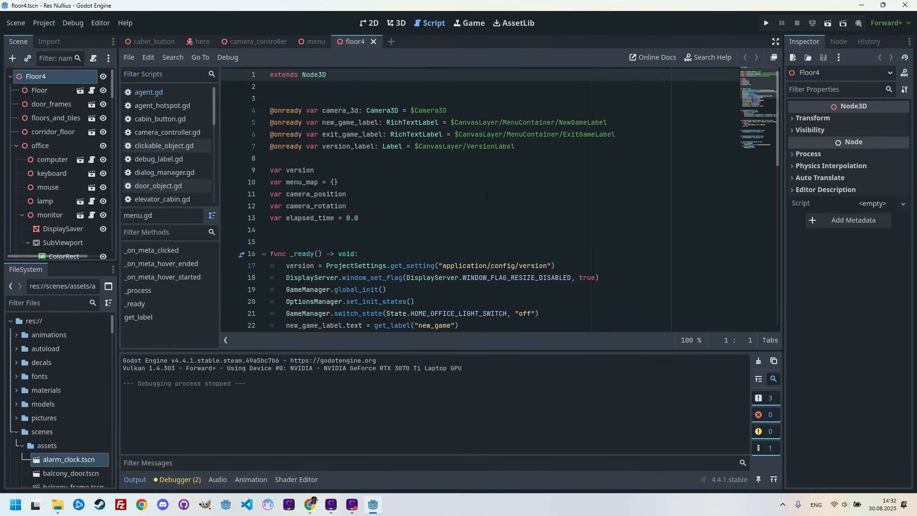